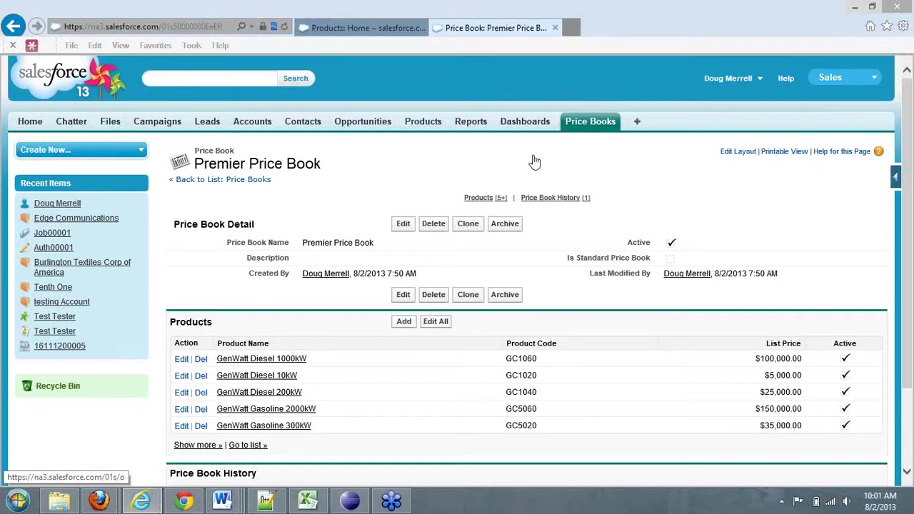
- Start a new product from the Products home page and name it Test Product
click(420, 128)
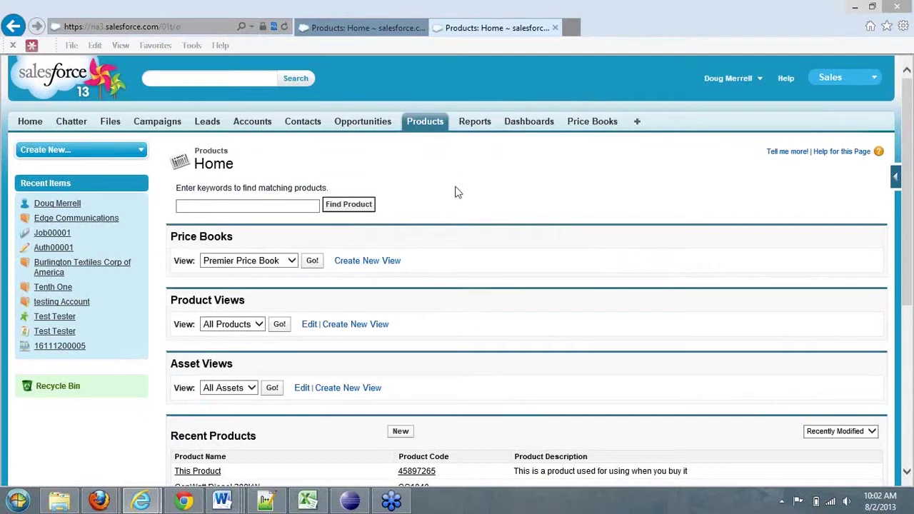
scroll(541, 254, down, 3)
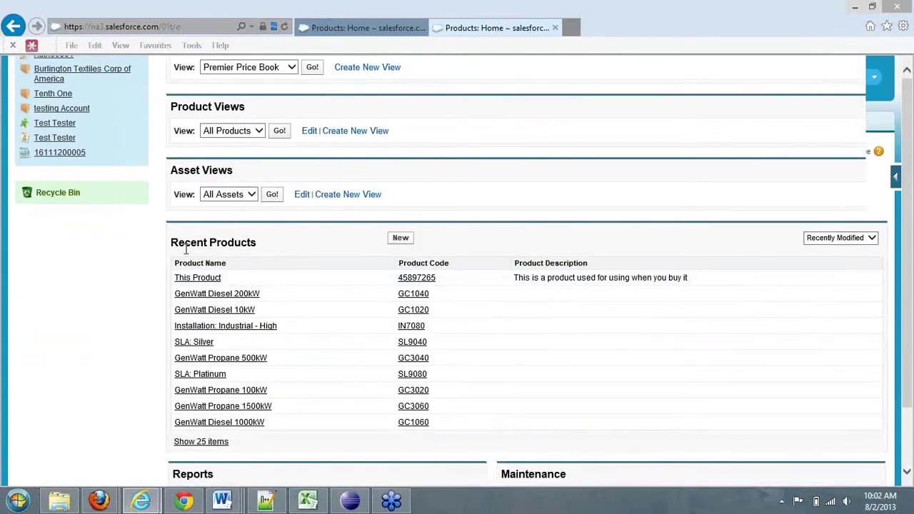
drag(253, 243, 185, 246)
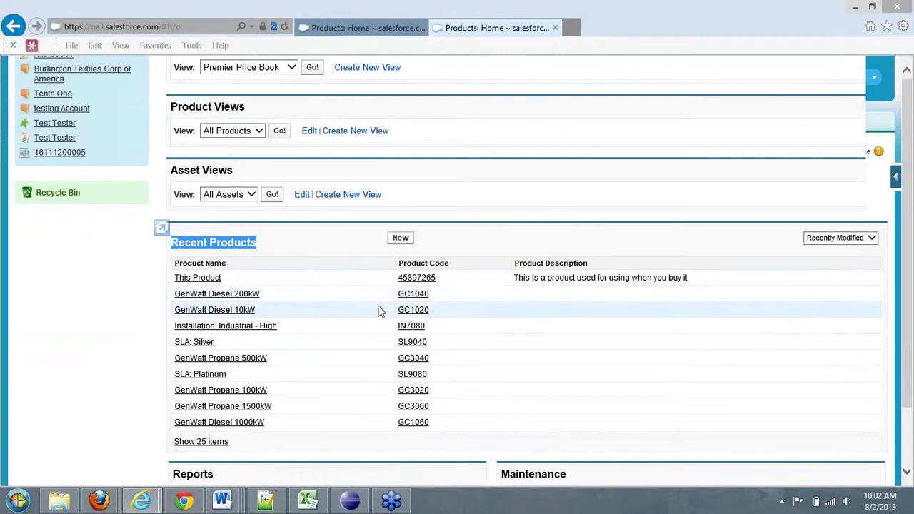
click(400, 240)
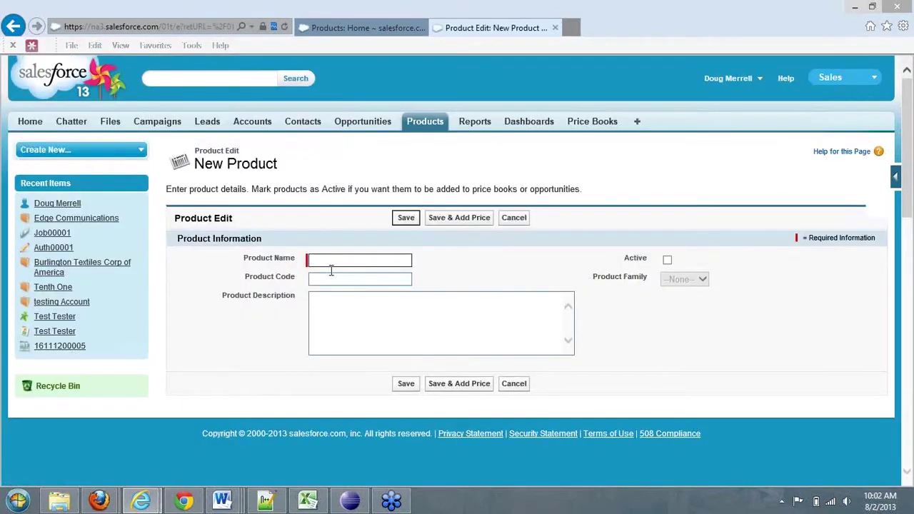
click(335, 260)
text(T)
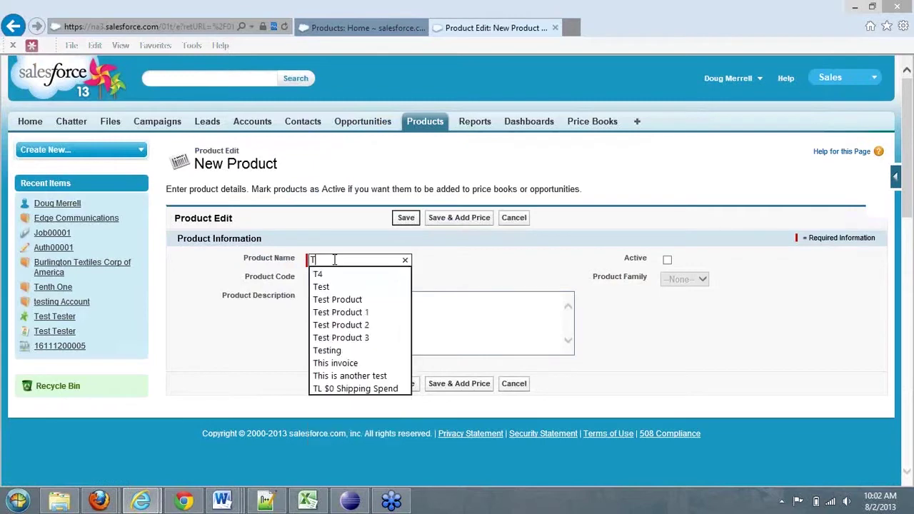
text(est Producr)
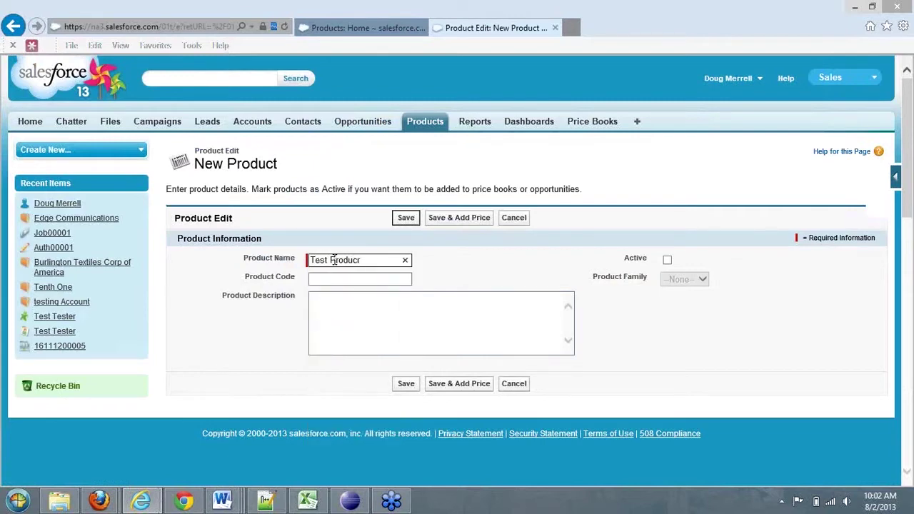
key(BackSpace)
text(y)
key(BackSpace)
text(t)
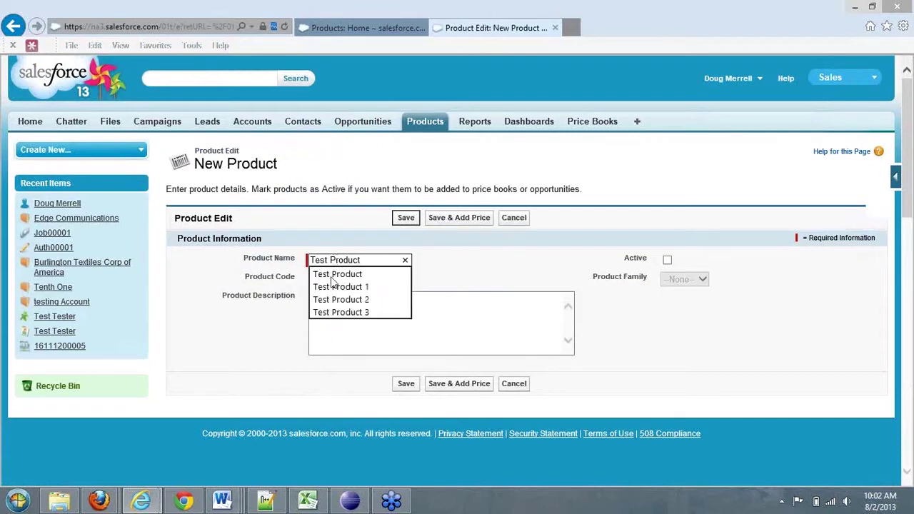
click(336, 277)
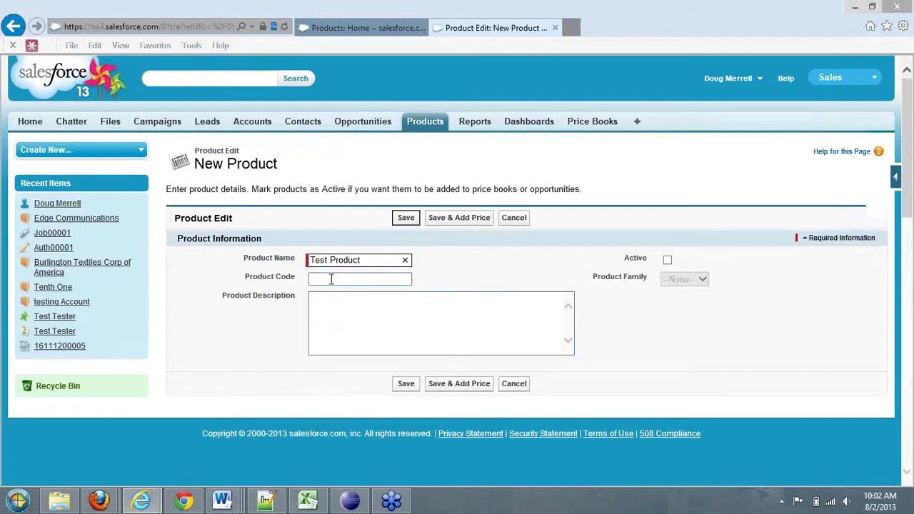
- Set the new product's code to Test1 and mark the product as active
click(331, 280)
text(Test)
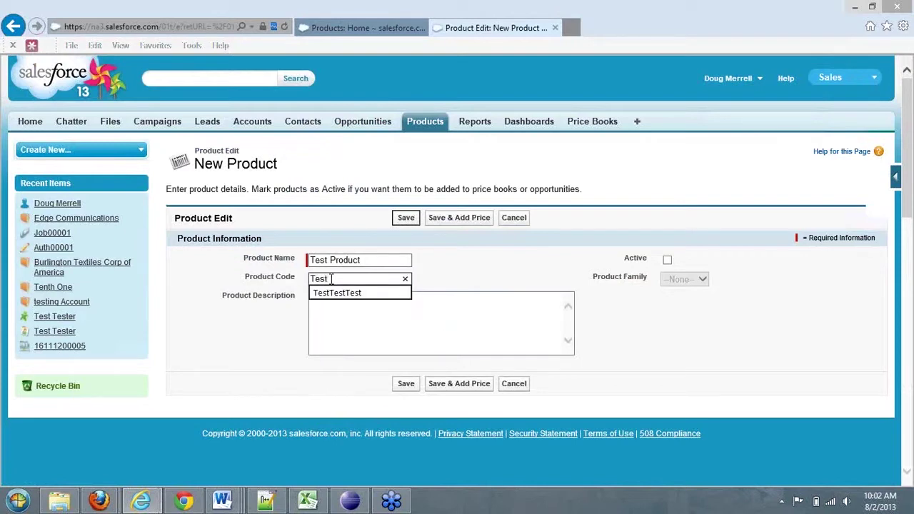
text(1)
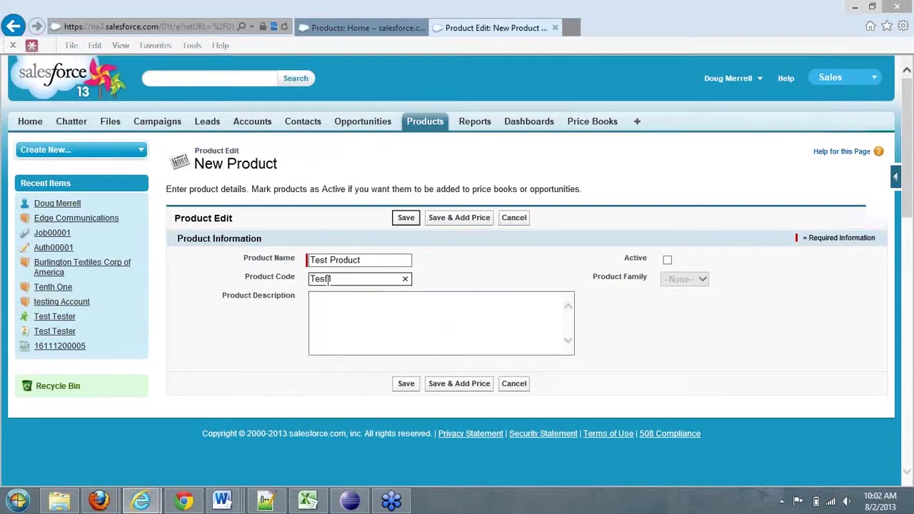
click(668, 261)
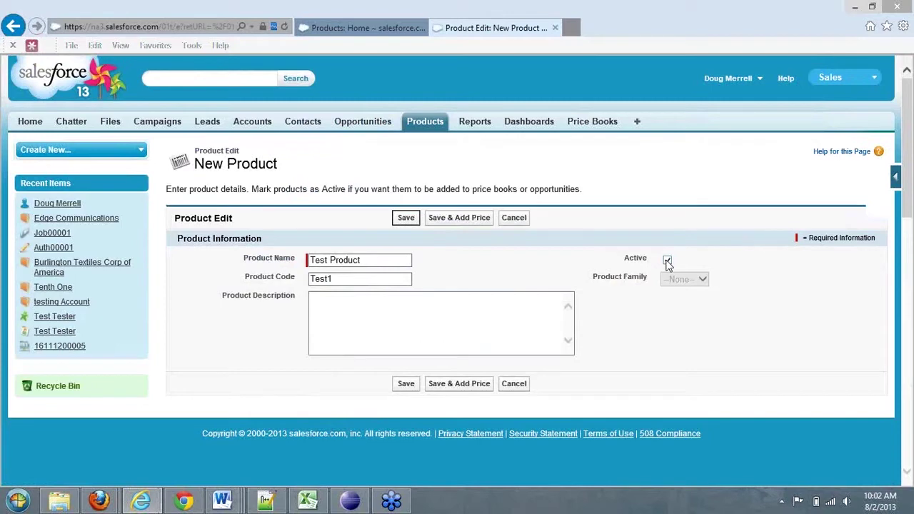
- Save the product and give it a standard price of 10.00
click(457, 385)
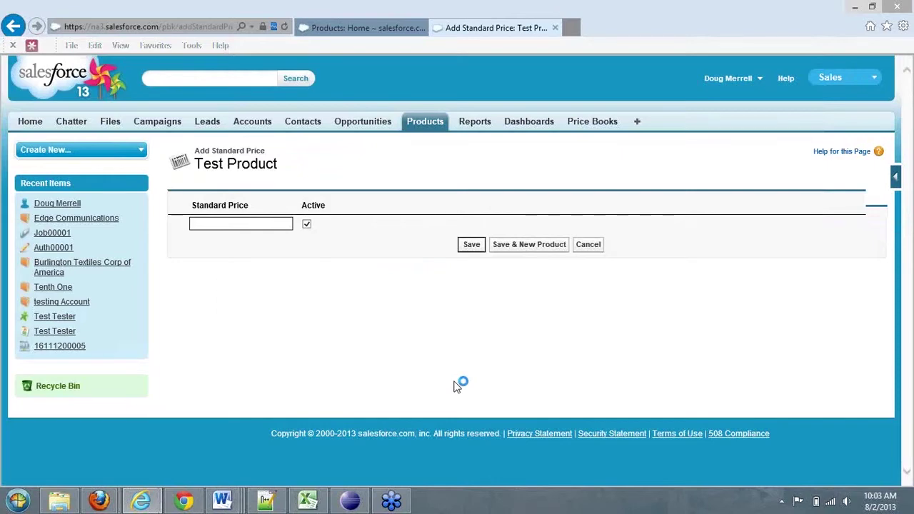
text(10.00)
click(470, 246)
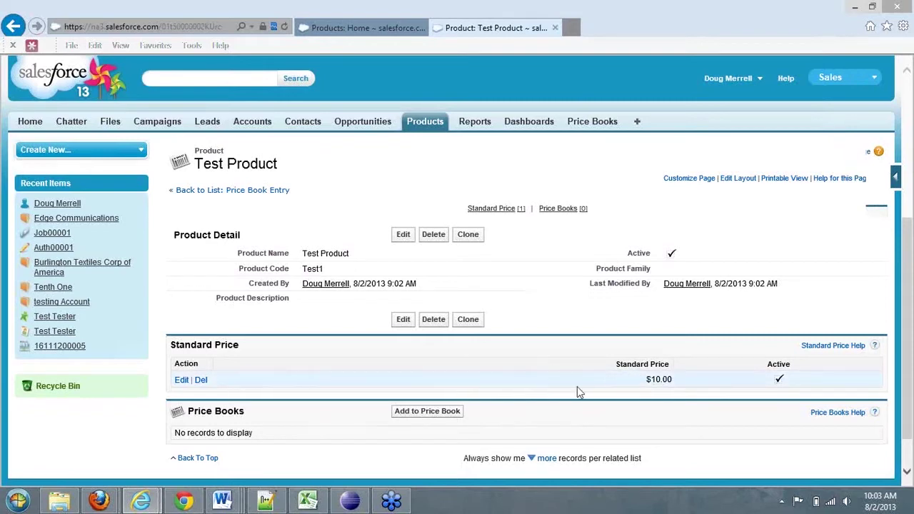
- Add Test Product to the Standard price book with a list price of 10.00
click(418, 415)
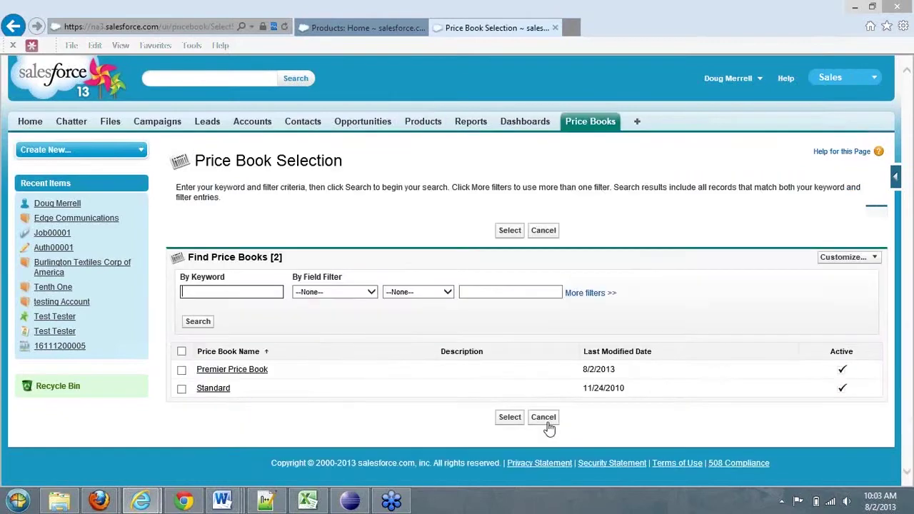
click(181, 389)
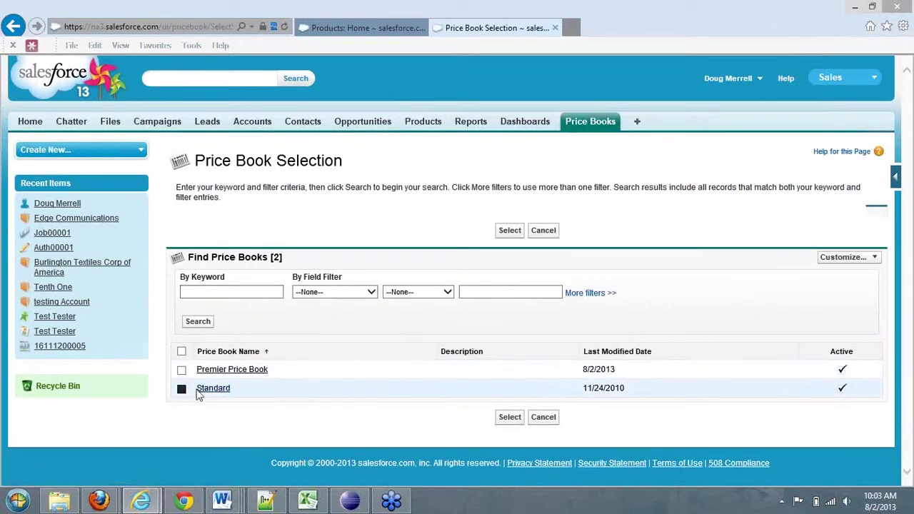
click(510, 420)
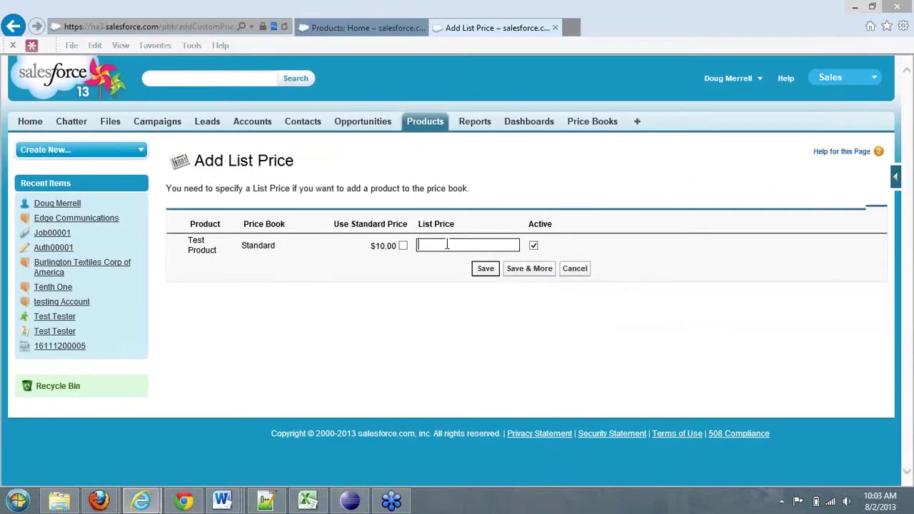
text(10.00)
click(485, 270)
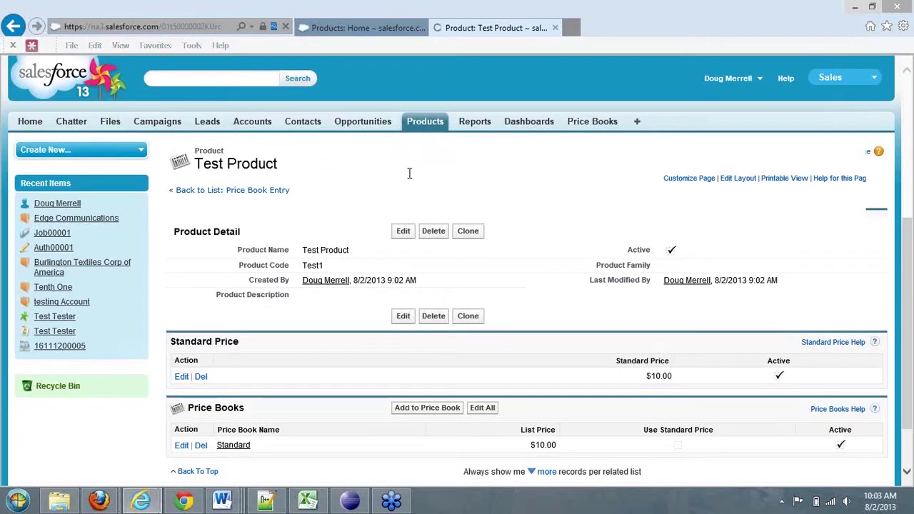
- Start a new price book named Test Pricebook and mark it as active
click(597, 125)
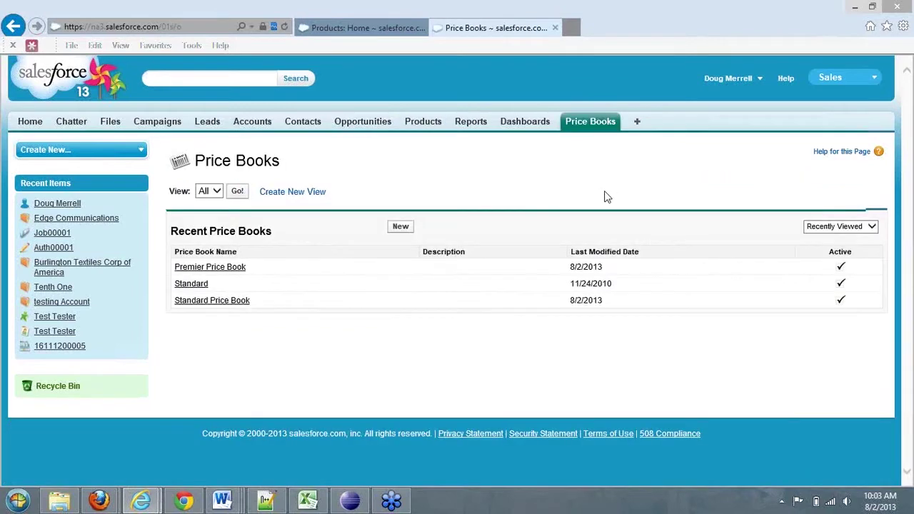
click(398, 229)
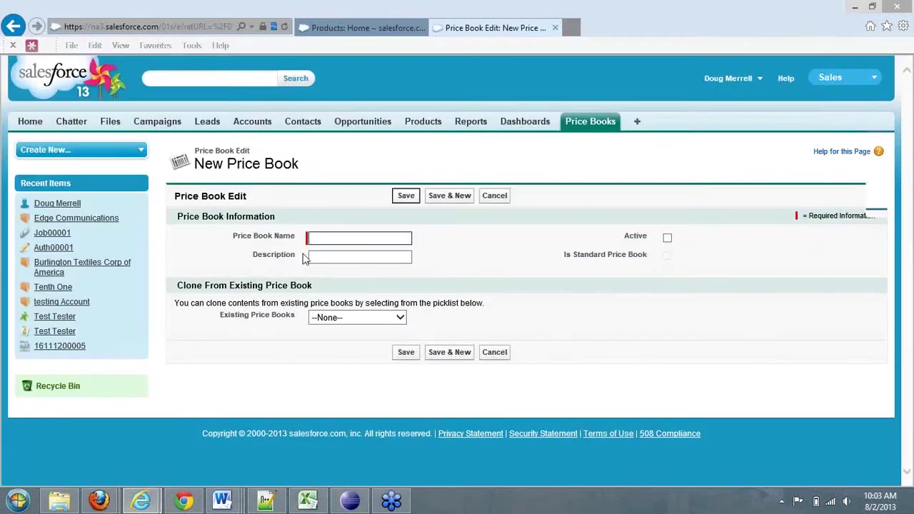
click(328, 237)
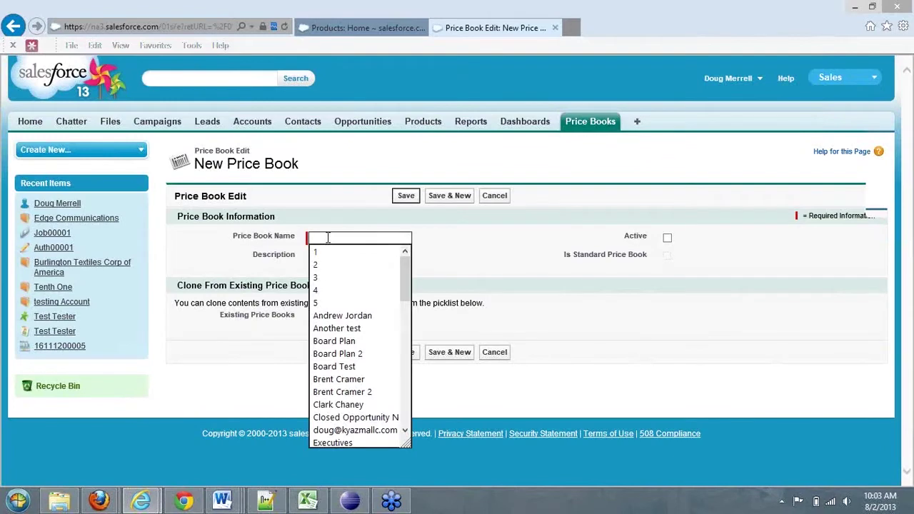
text(Test)
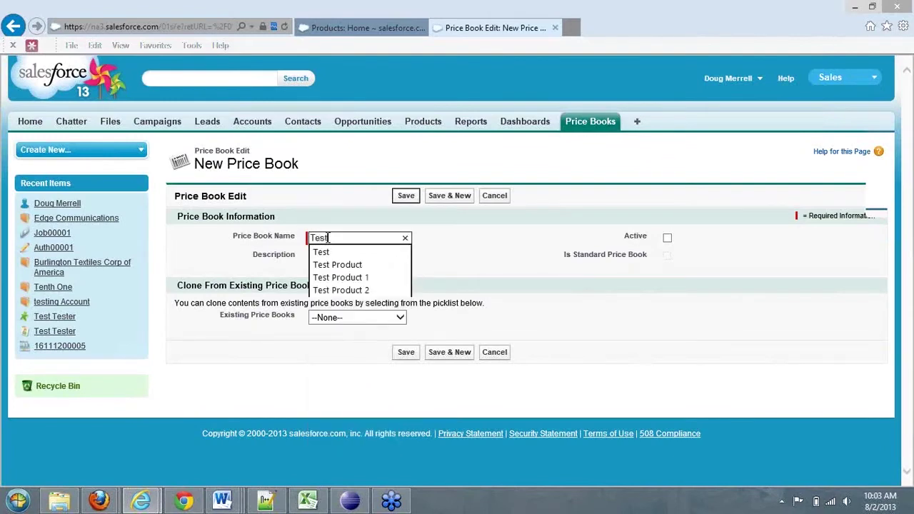
text( Pricebo)
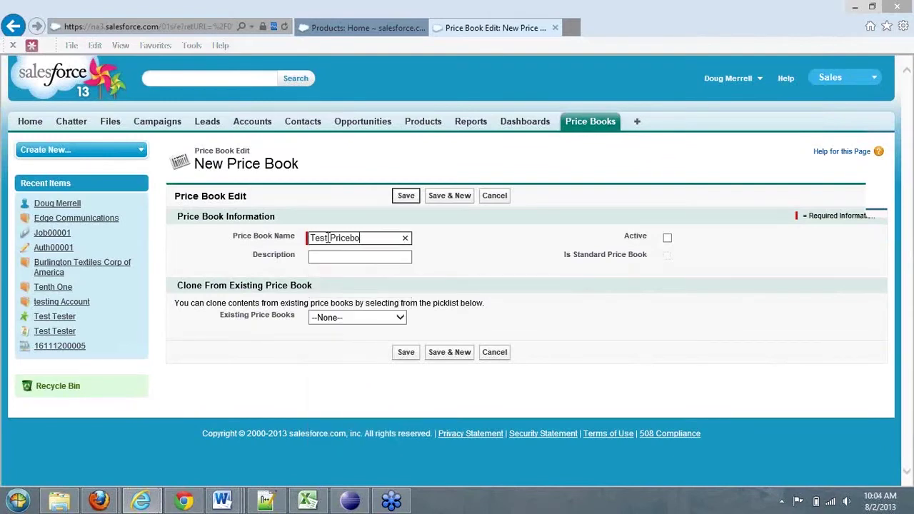
text(ok)
click(350, 258)
click(667, 237)
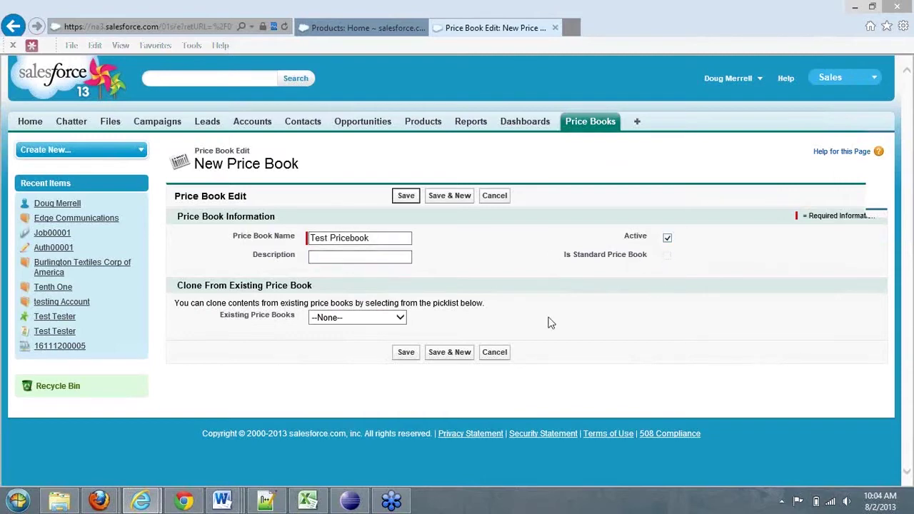
- Clone the new price book's contents from Premier Price Book and save it
click(400, 318)
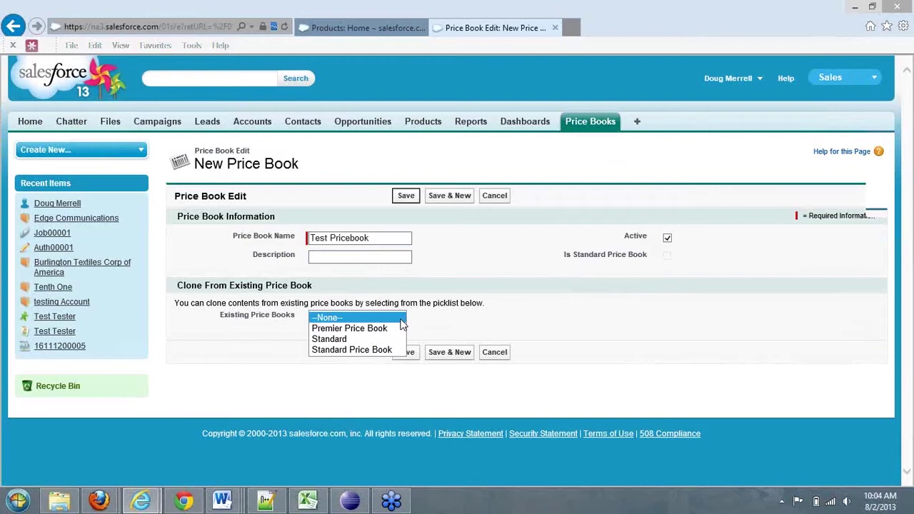
click(355, 331)
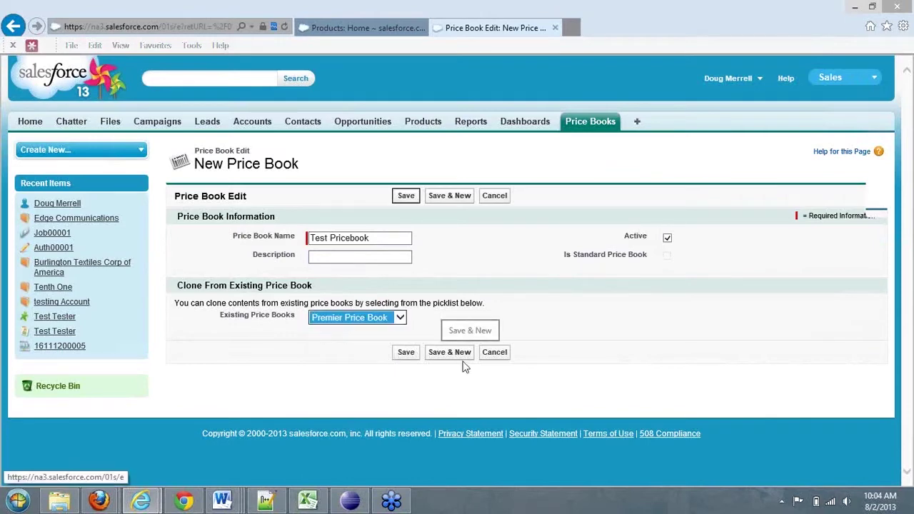
click(406, 356)
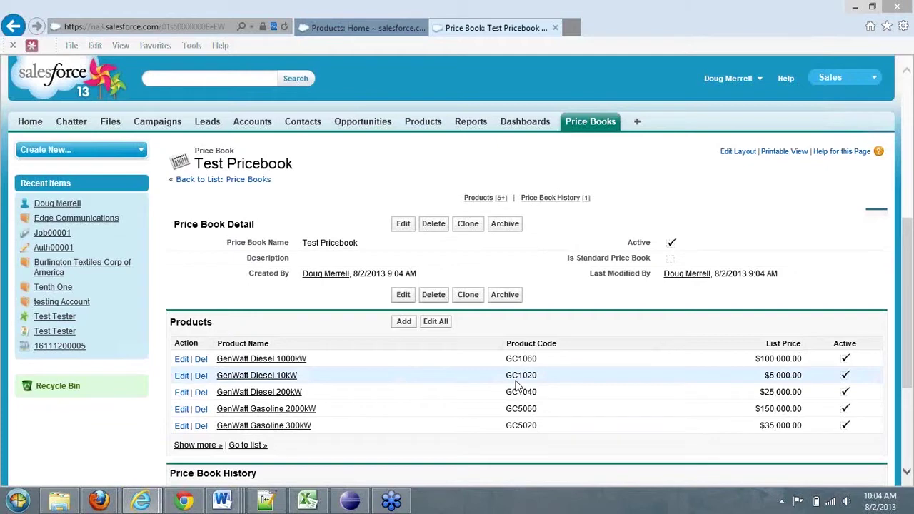
- Edit all Test Pricebook prices, applying the standard price to GenWatt Diesel 1000kW, Diesel 200kW, Gasoline 2000kW and Gasoline 300kW
scroll(440, 388, down, 1)
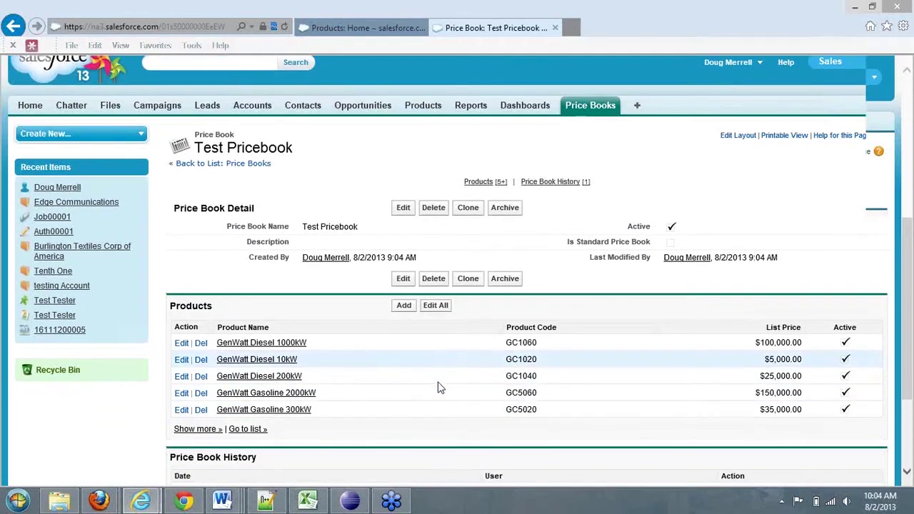
scroll(440, 388, down, 1)
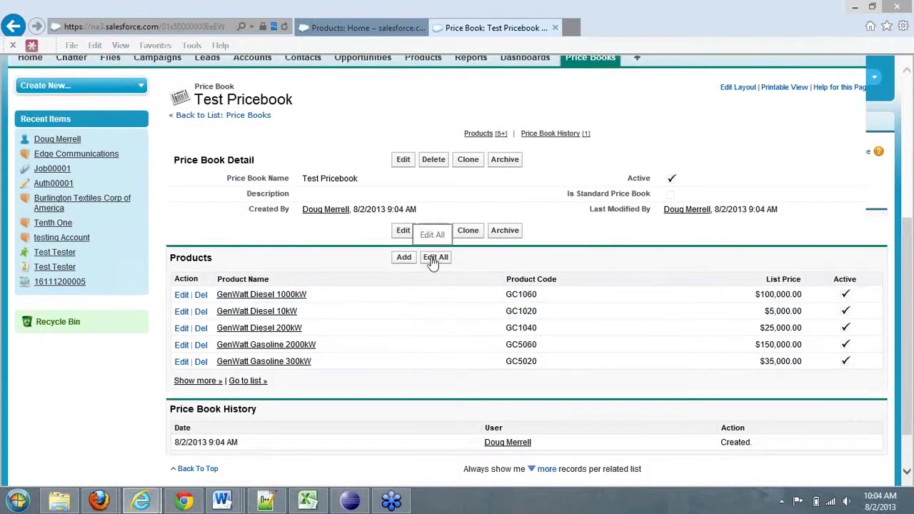
drag(303, 179, 359, 181)
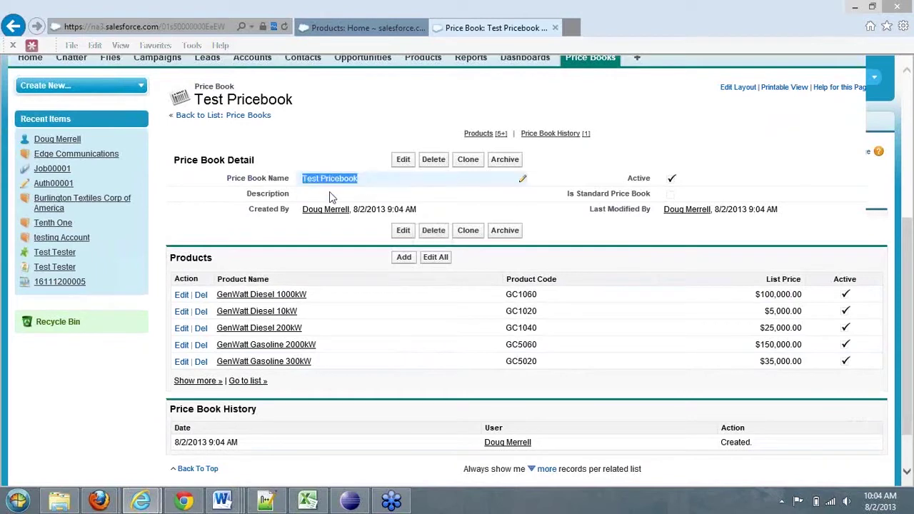
click(444, 259)
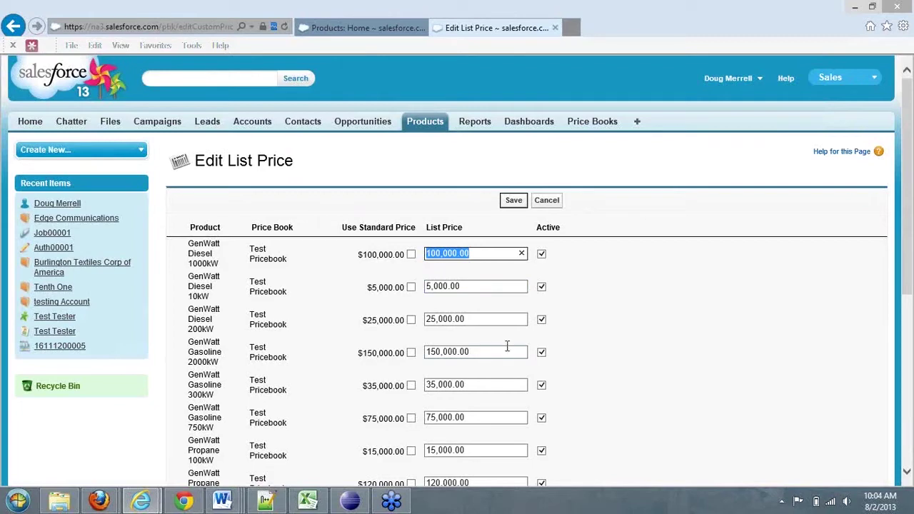
click(412, 256)
click(411, 320)
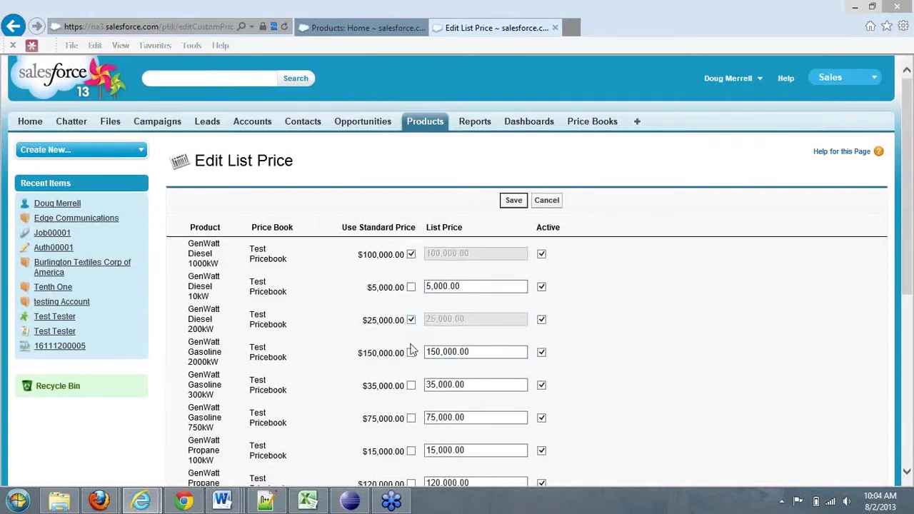
click(412, 353)
click(412, 386)
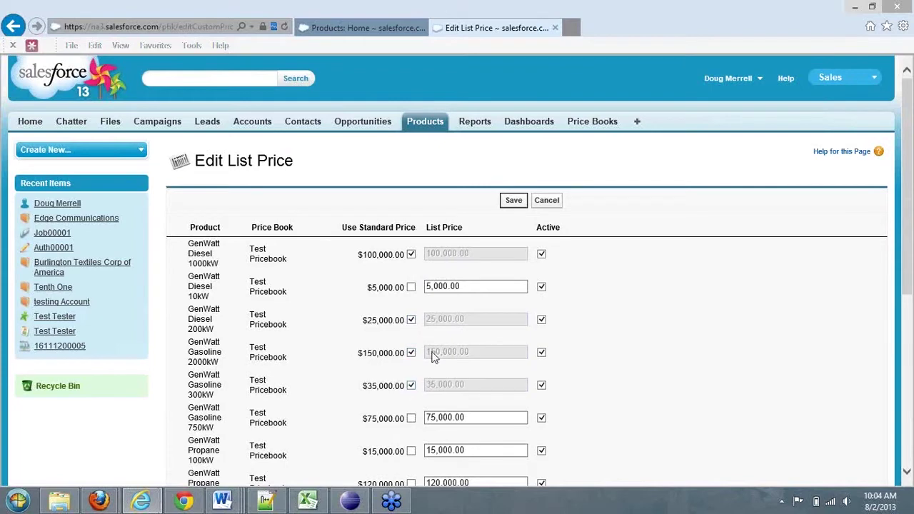
- Set the list price of GenWatt Diesel 10kW to 4000.00
triple_click(463, 286)
text(40)
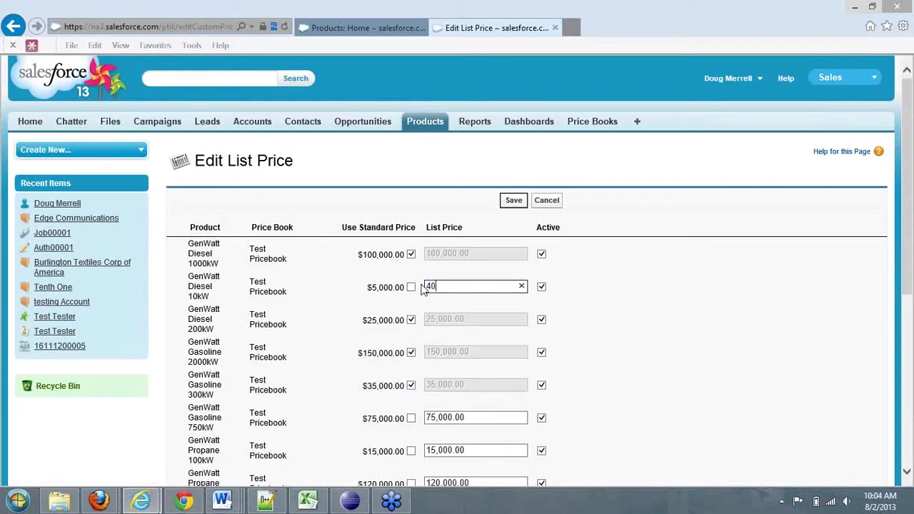
text(00.00)
- Set the list price of GenWatt Gasoline 750kW to 70000.00 and apply the standard price to GenWatt Propane 100kW
click(472, 416)
key(BackSpace)
key(BackSpace)
key(BackSpace)
key(BackSpace)
key(BackSpace)
key(BackSpace)
key(BackSpace)
key(BackSpace)
key(BackSpace)
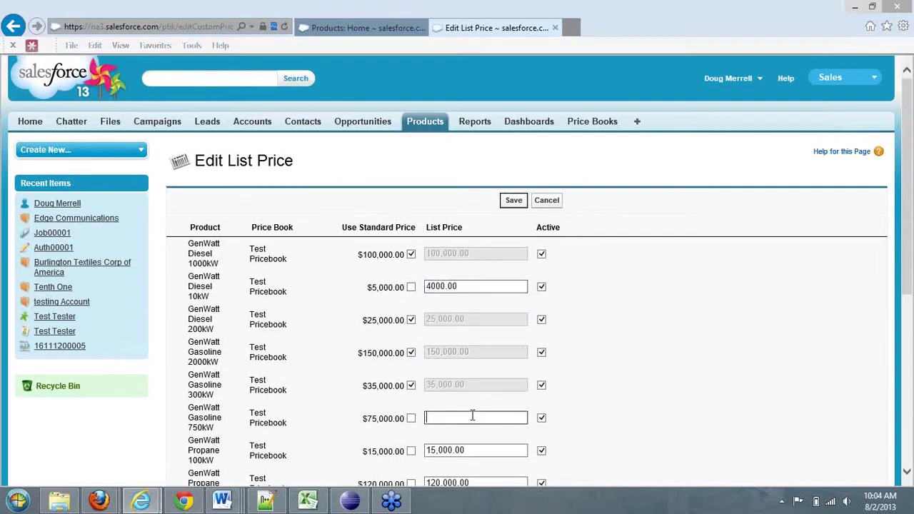
text(70000.00)
click(411, 453)
scroll(701, 402, down, 3)
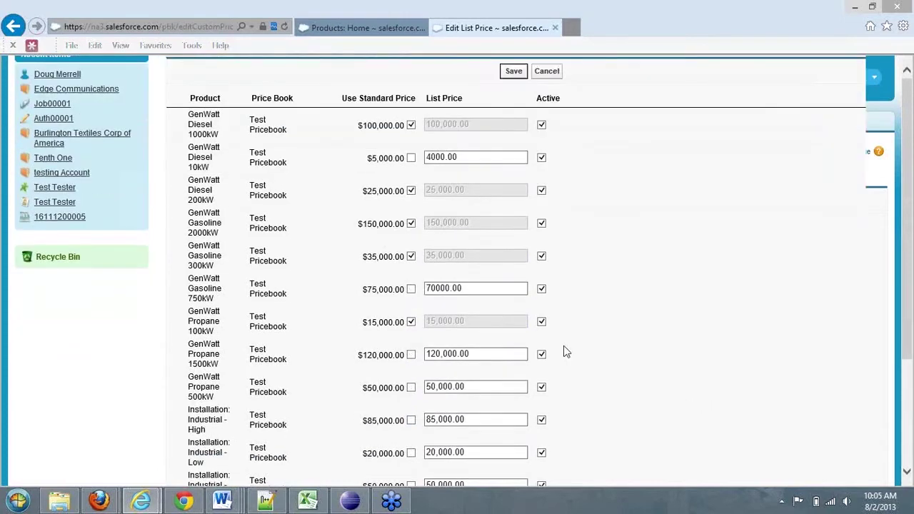
- Apply the standard price to GenWatt Propane 1500kW, Propane 500kW, Installation: Industrial - High and Installation: Industrial - Medium
click(411, 355)
click(411, 388)
click(411, 420)
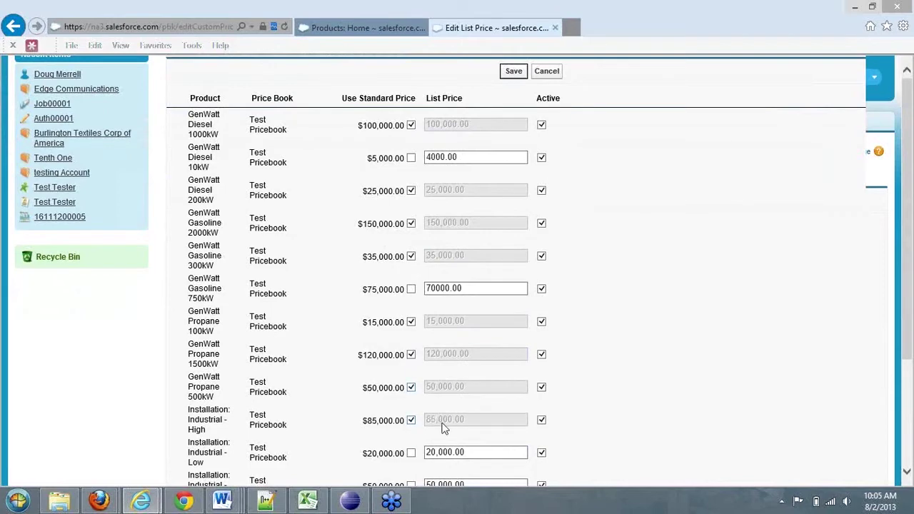
scroll(429, 401, down, 5)
click(411, 292)
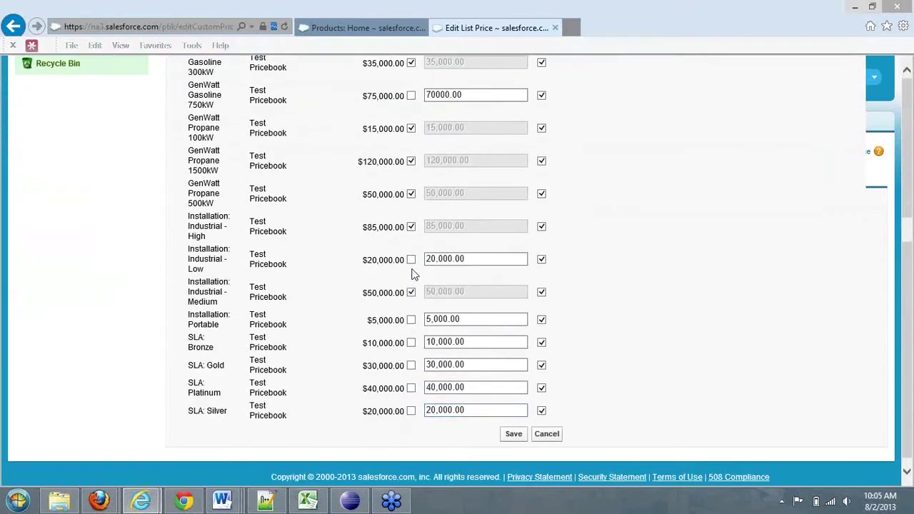
- Set the list price of Installation: Industrial - Low to 10000
click(480, 259)
drag(480, 258, 426, 263)
text(10000)
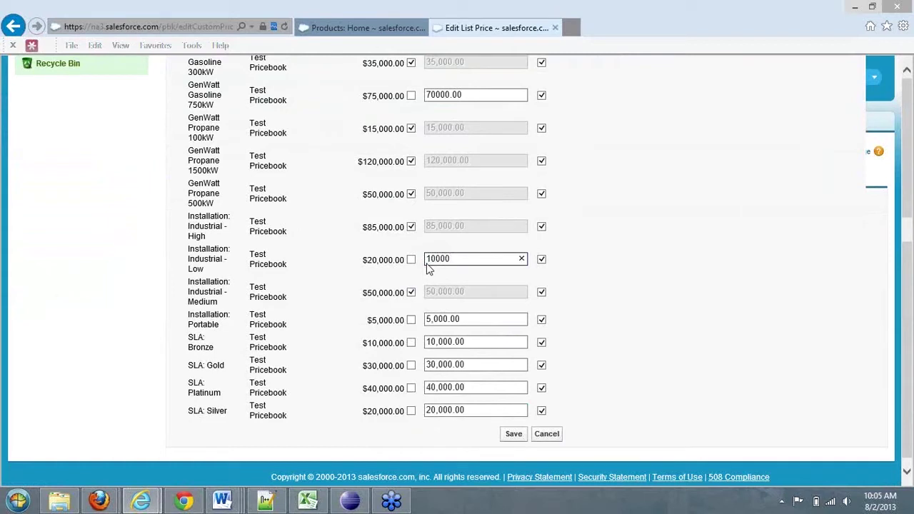
- Apply the standard price to Installation: Portable and SLA Bronze, Gold, Platinum and Silver, and save the list prices
click(411, 320)
click(411, 344)
click(411, 366)
click(412, 389)
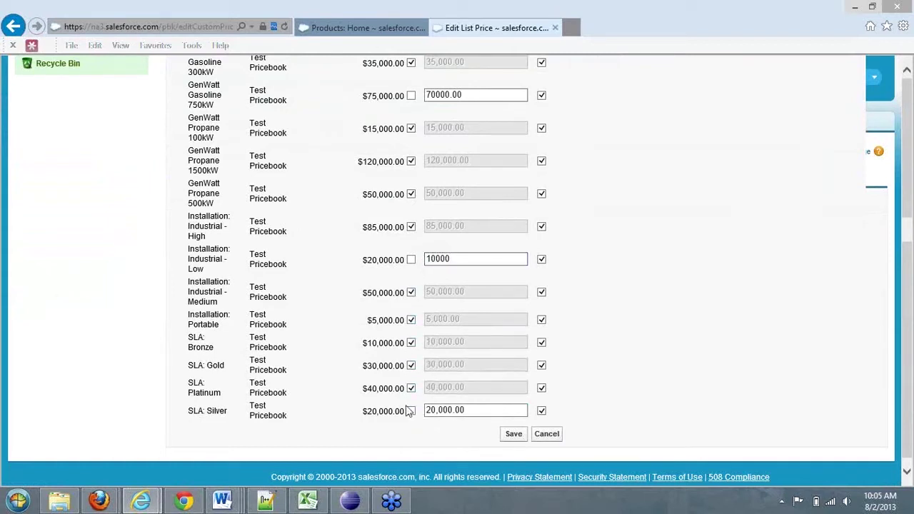
click(412, 412)
click(512, 434)
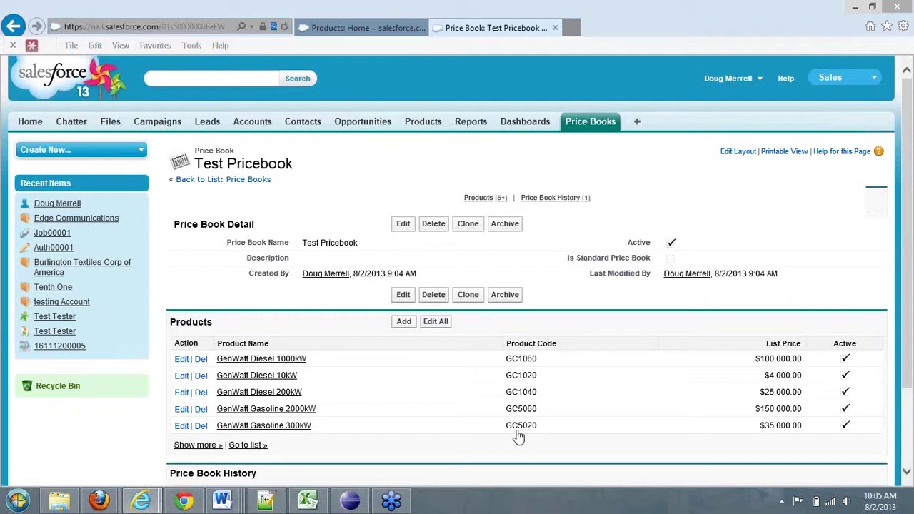
- Delete GenWatt Diesel 200kW from Test Pricebook and review the price book's full product list
click(201, 395)
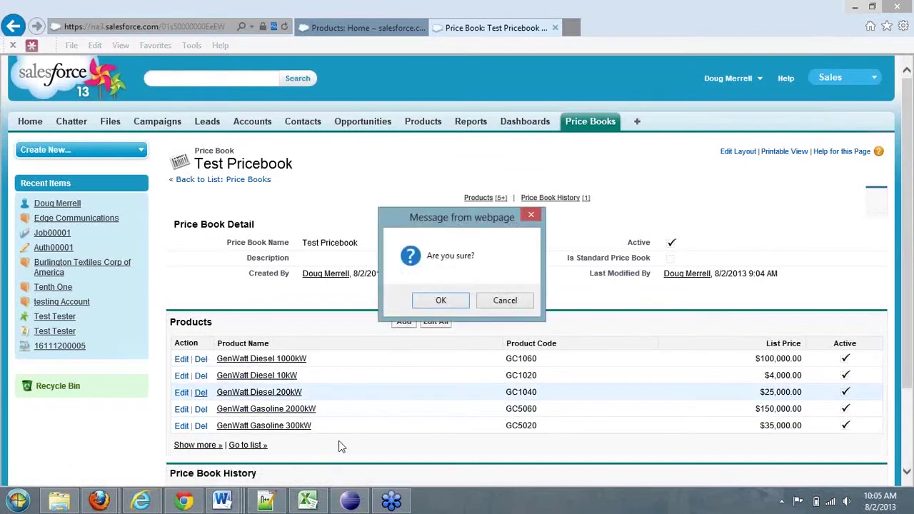
click(440, 301)
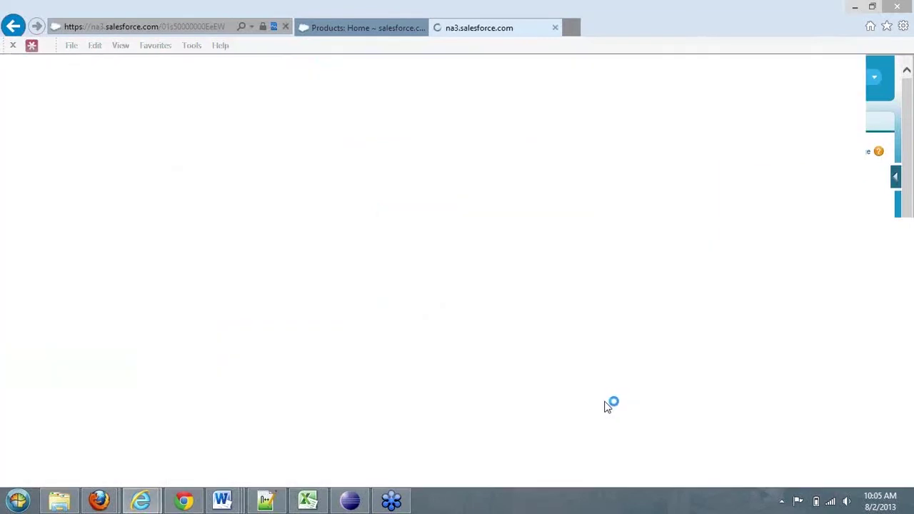
scroll(198, 322, down, 3)
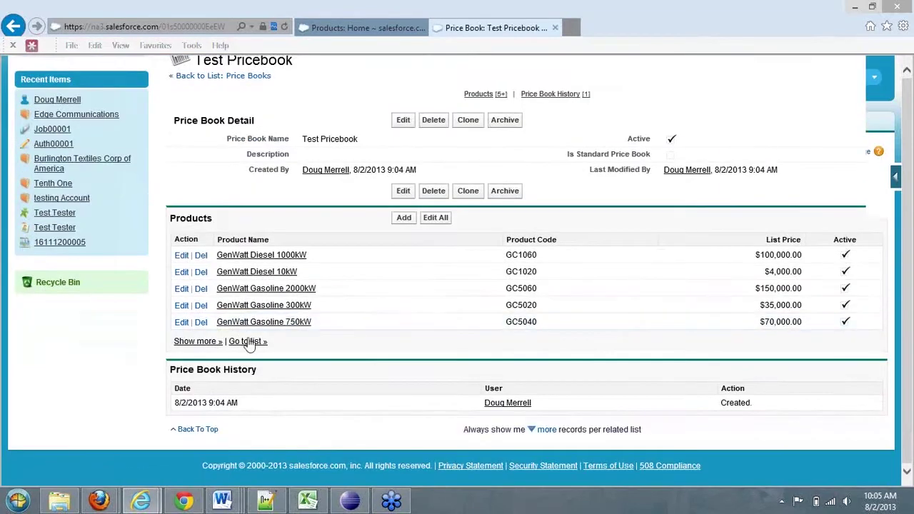
click(247, 342)
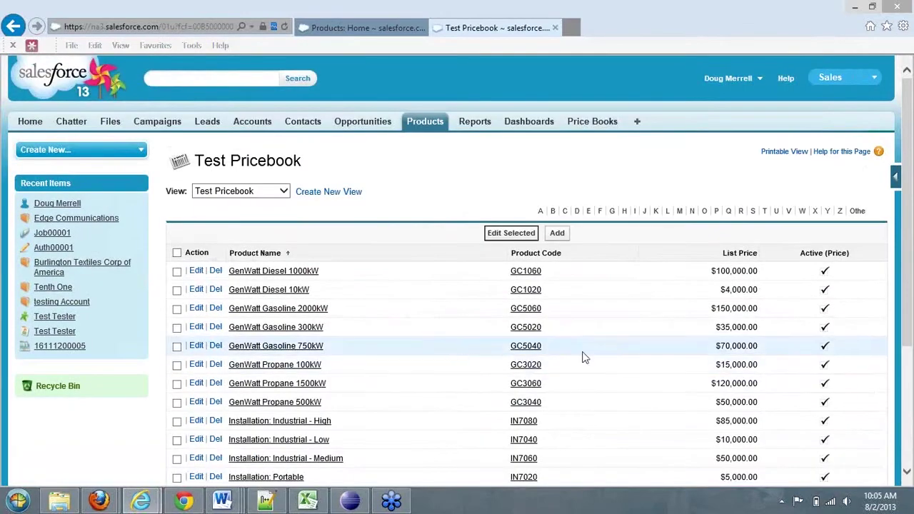
scroll(653, 357, down, 5)
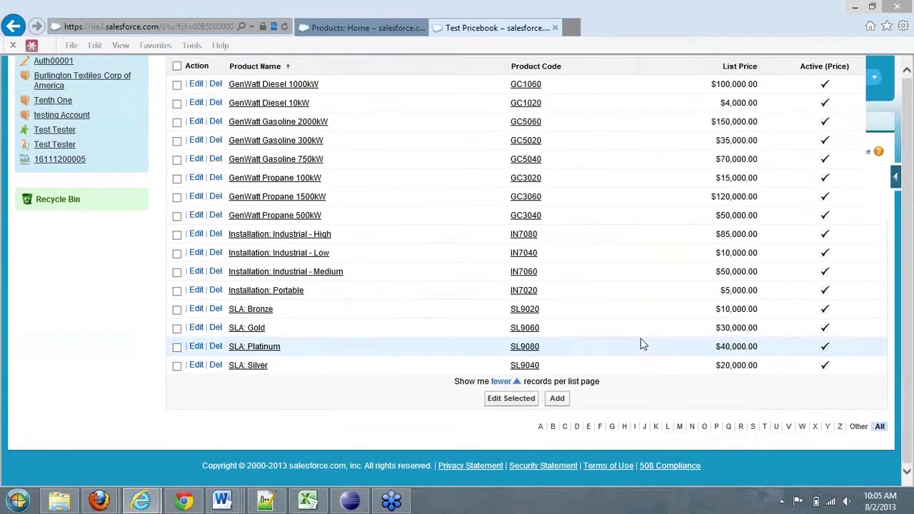
scroll(641, 345, up, 2)
scroll(645, 345, down, 1)
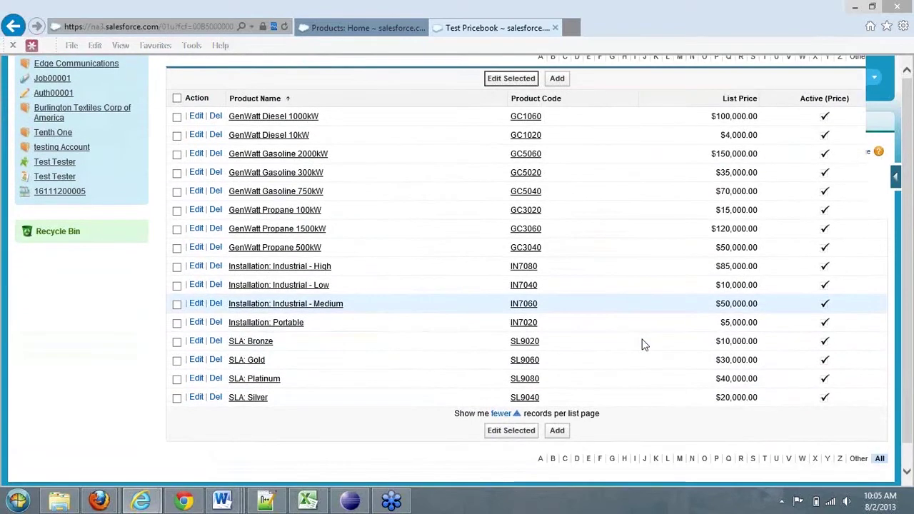
scroll(641, 345, up, 1)
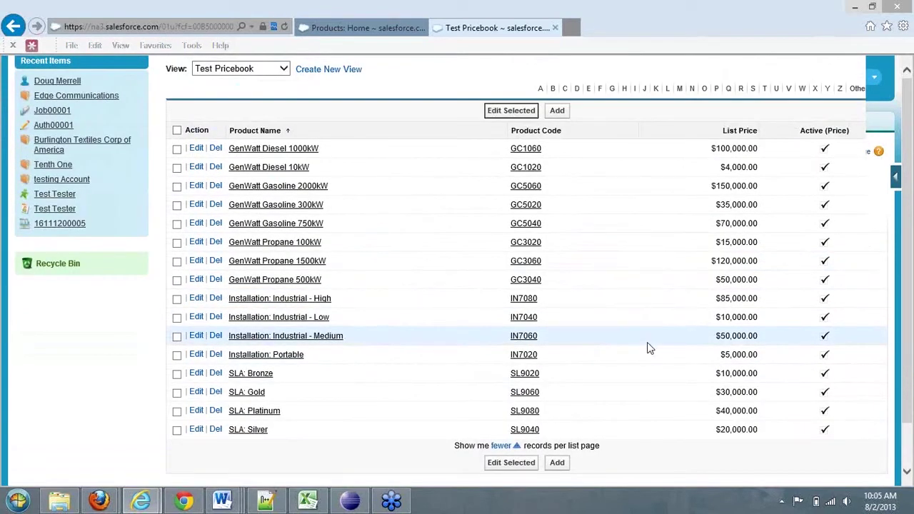
- Search the products available for Test Pricebook by the keyword Test and select Test Product for adding
click(561, 115)
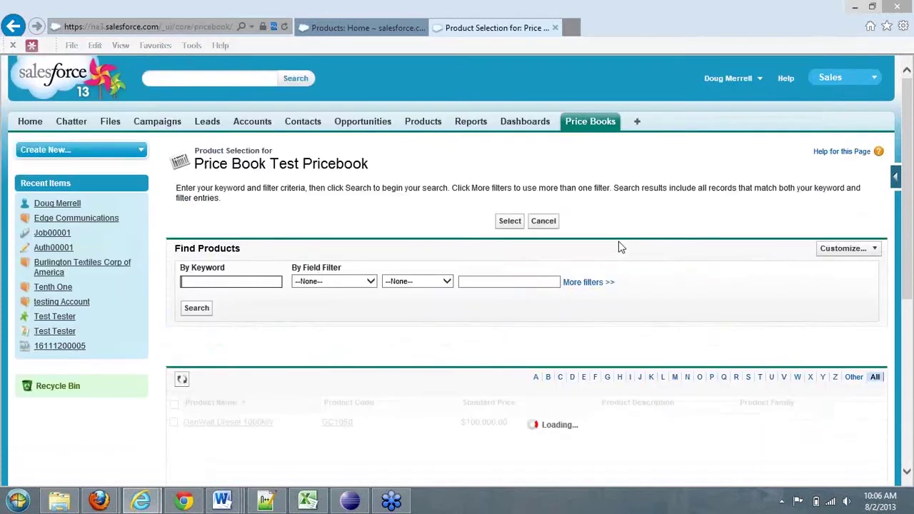
click(236, 281)
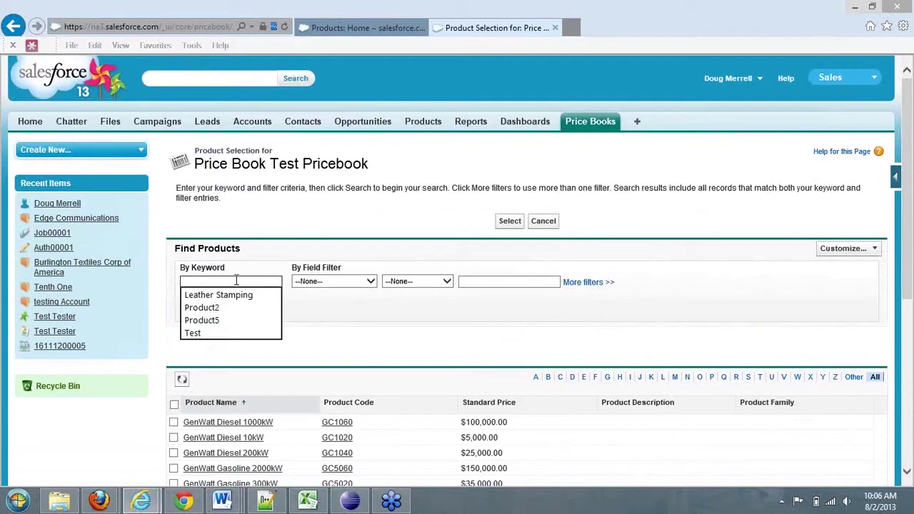
text(Test)
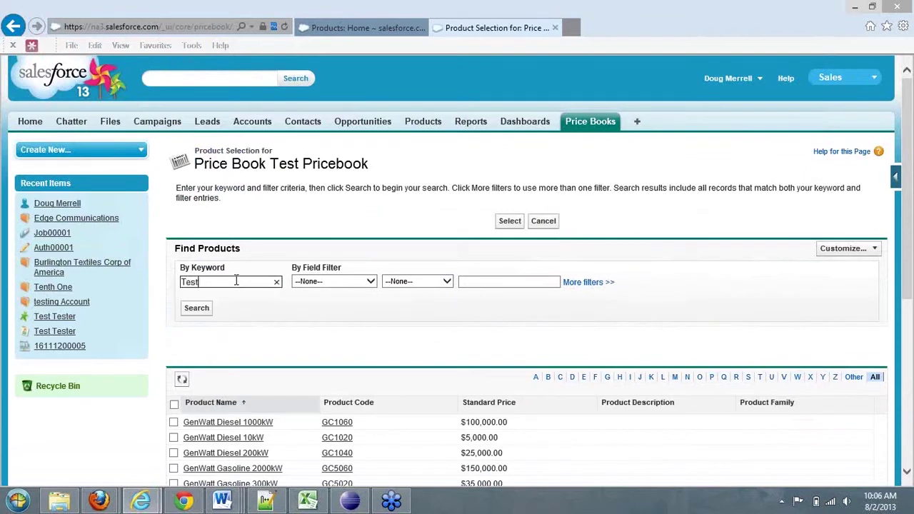
click(203, 315)
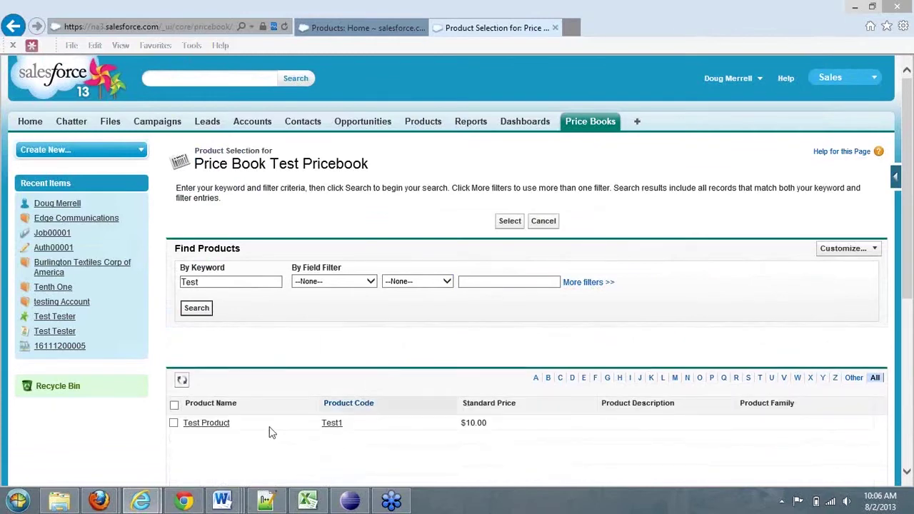
click(173, 423)
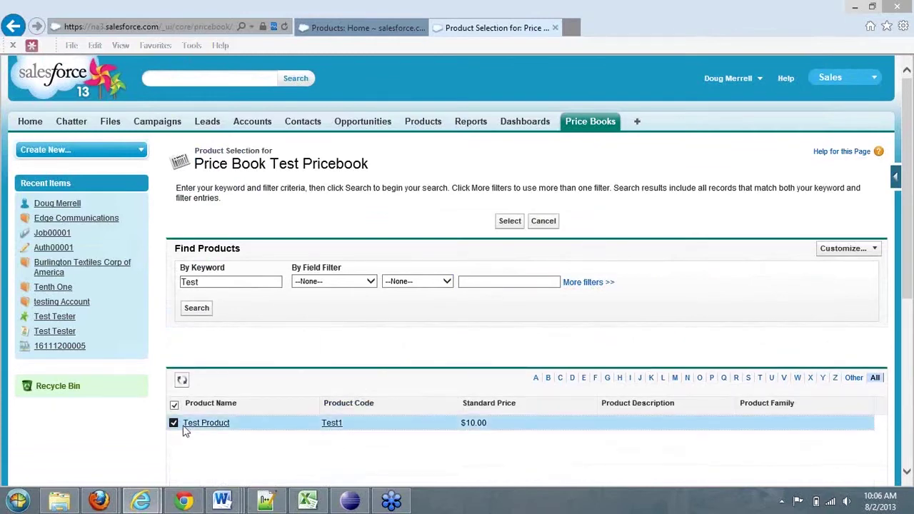
click(508, 221)
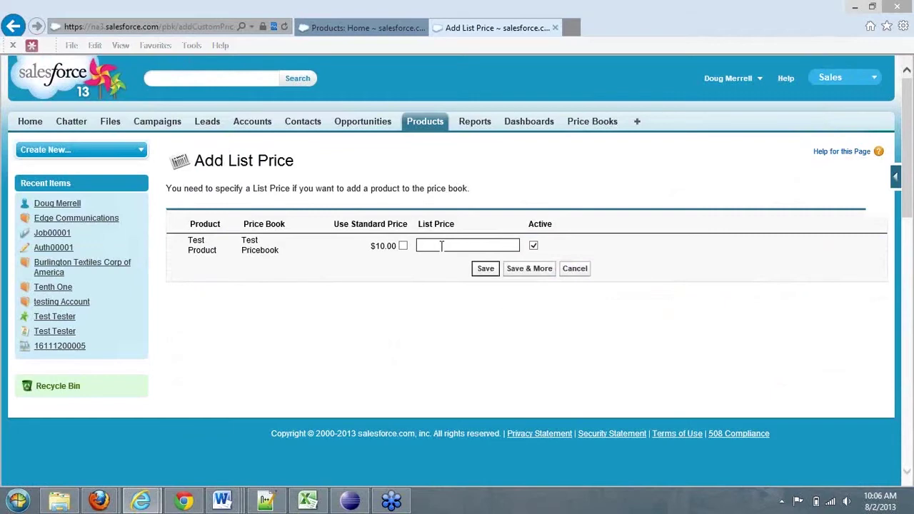
- Give Test Product a list price of 8.00 in Test Pricebook and save it
text(8.00)
click(486, 271)
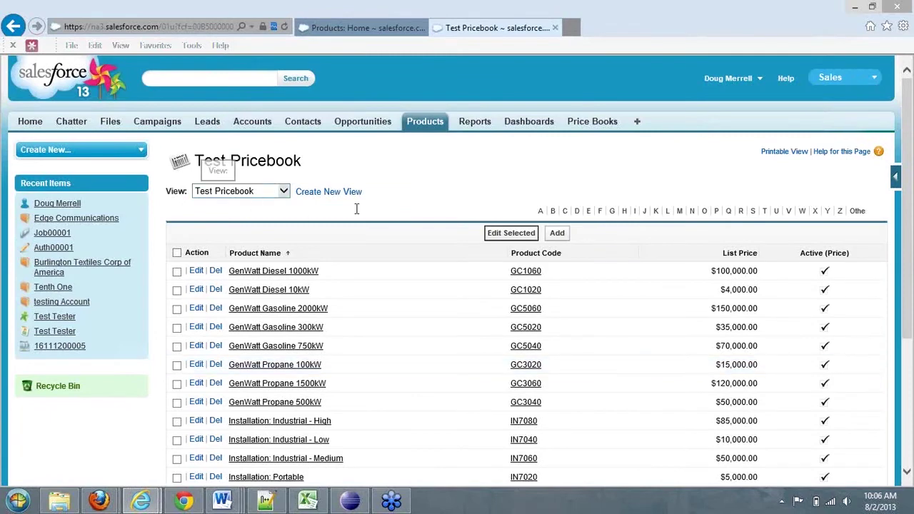
scroll(408, 237, down, 3)
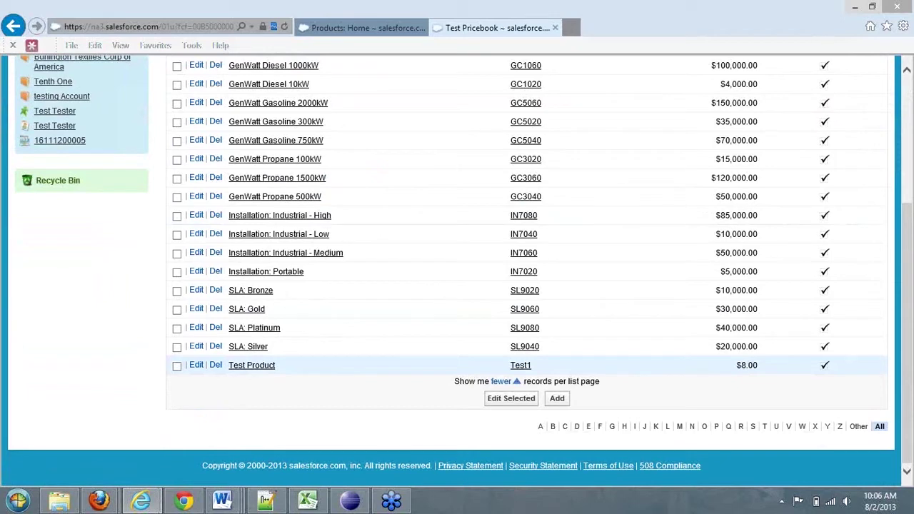
scroll(765, 327, up, 3)
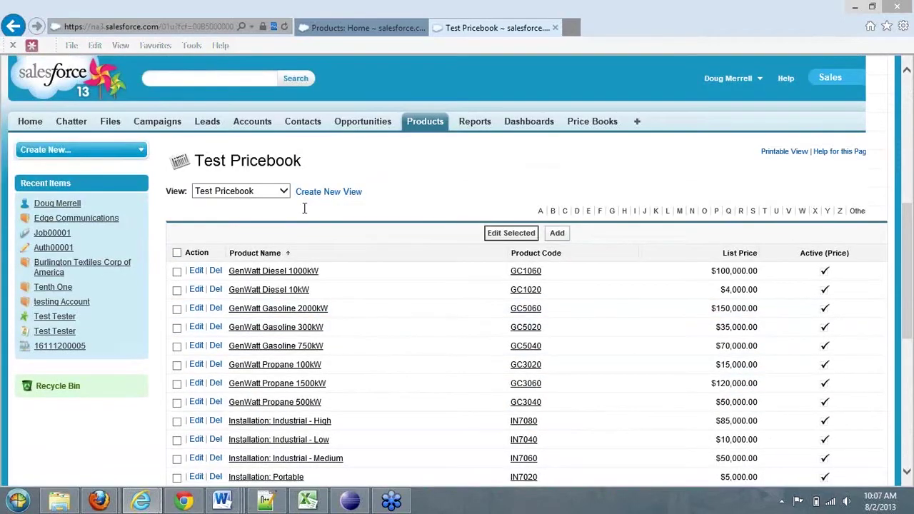
- Open Test Pricebook from the price books and view the edit form for all its list prices, leaving it without changes
click(593, 123)
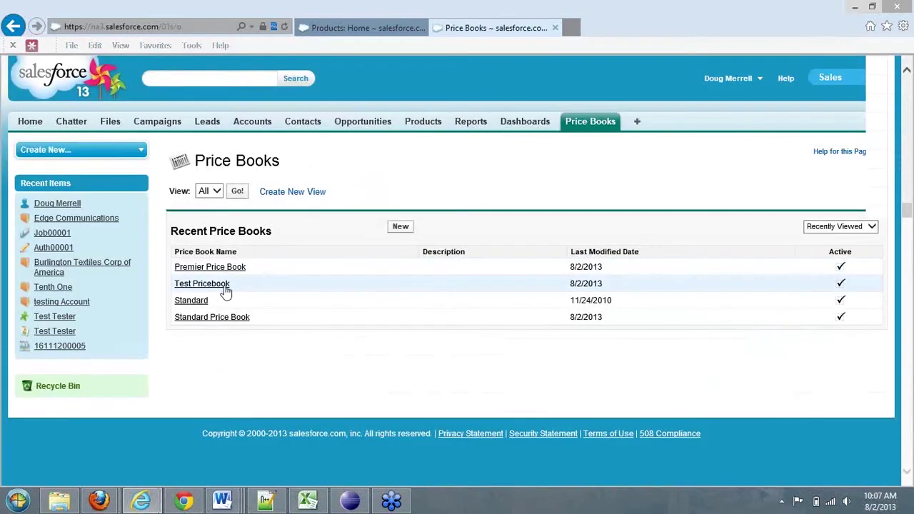
click(225, 286)
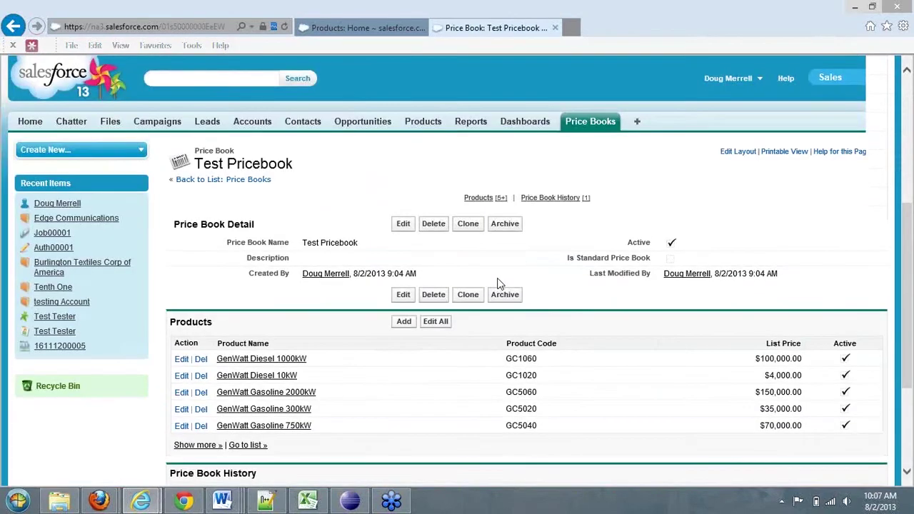
scroll(457, 350, down, 1)
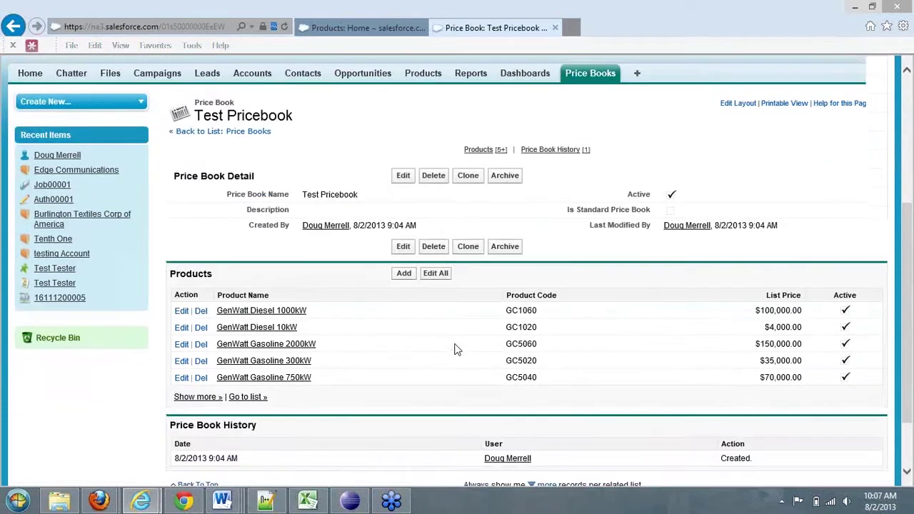
scroll(457, 350, down, 1)
click(436, 217)
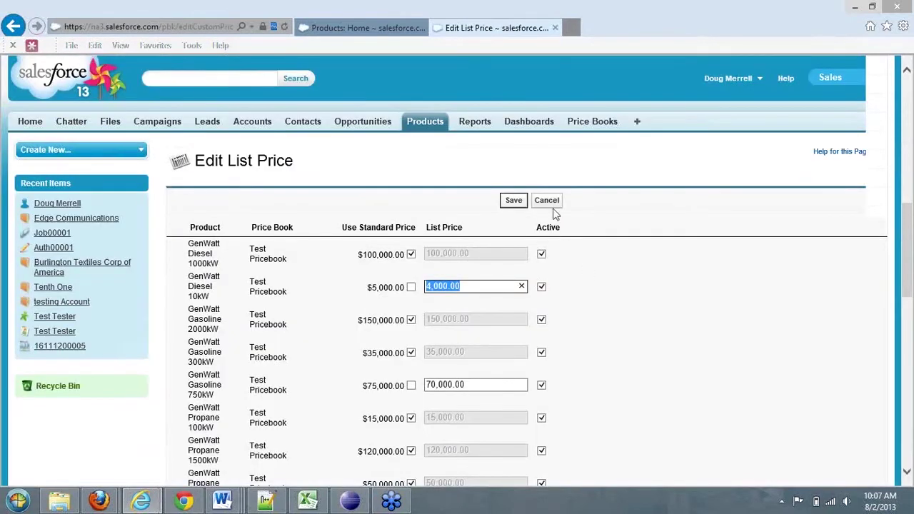
click(547, 201)
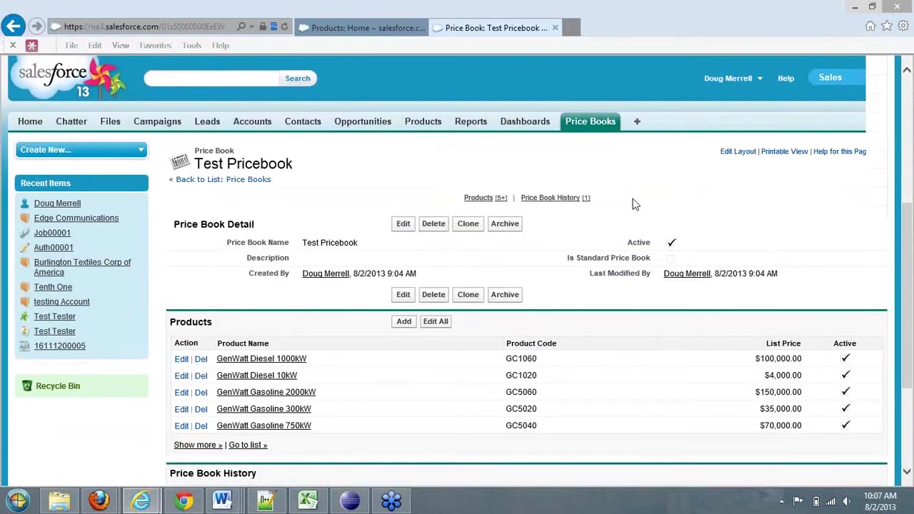
- Open the Test Pricebook product list and select GenWatt Gasoline 300kW, Gasoline 750kW, Propane 100kW and Propane 1500kW, then return to the price books
click(437, 123)
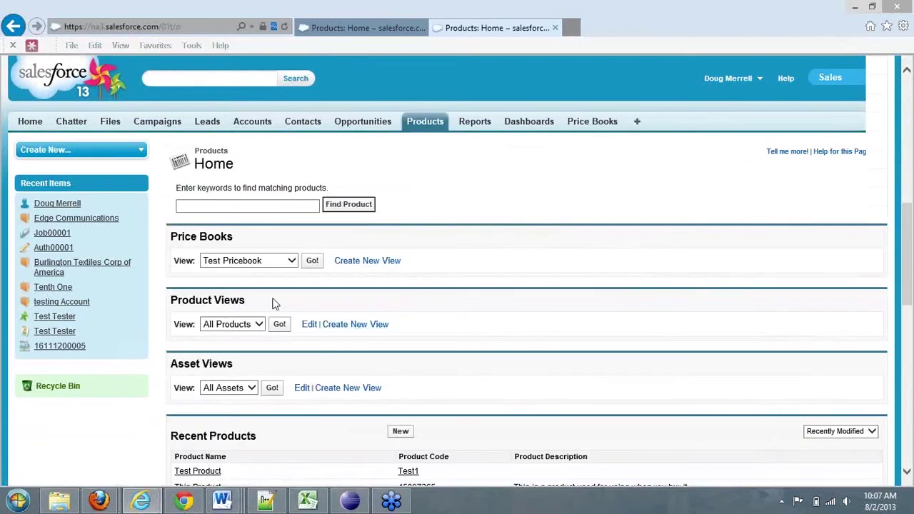
click(314, 262)
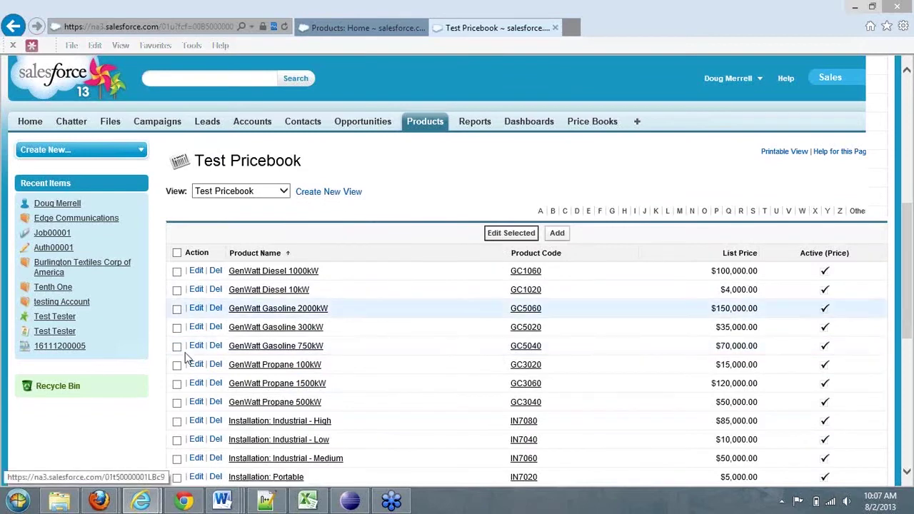
click(178, 328)
click(177, 346)
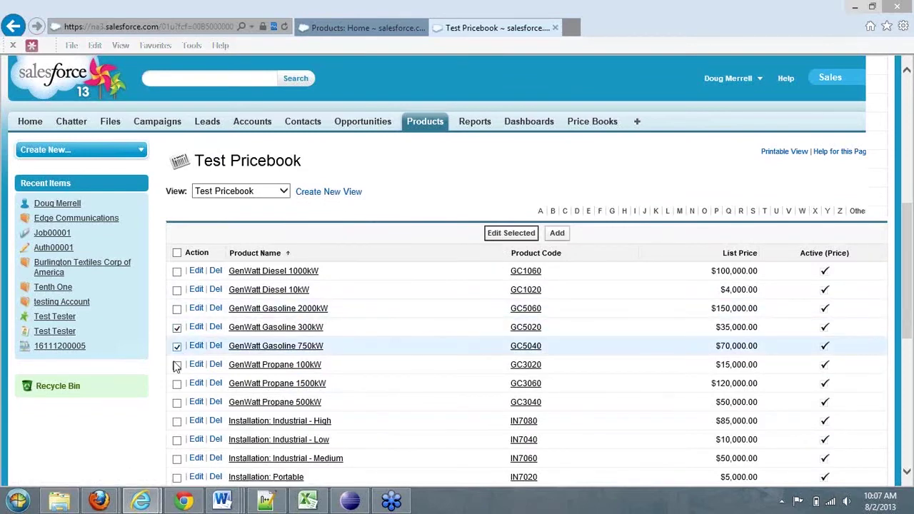
click(177, 366)
click(178, 384)
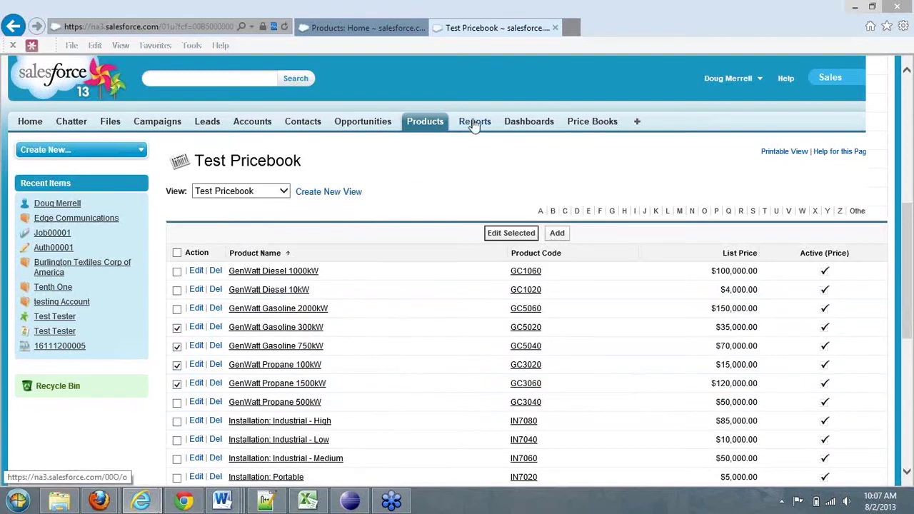
click(594, 123)
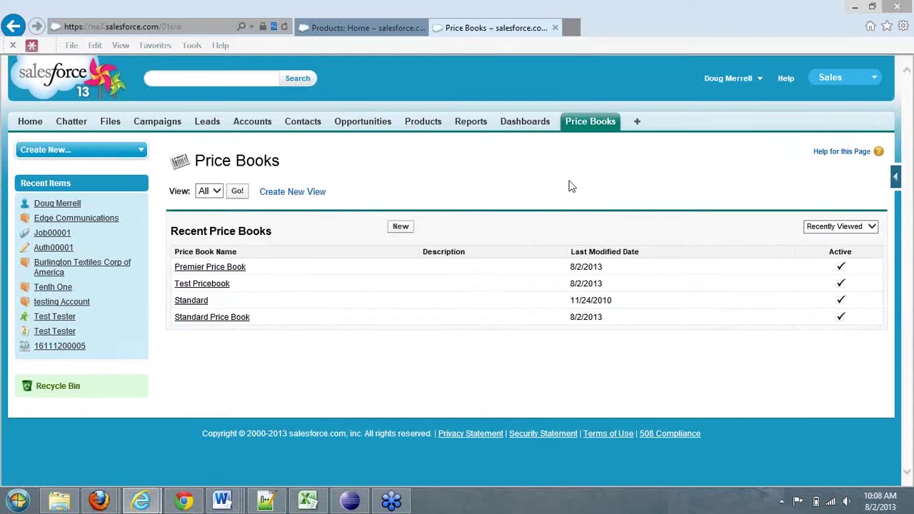
- Start a new opportunity from the Edge Communications account
click(245, 125)
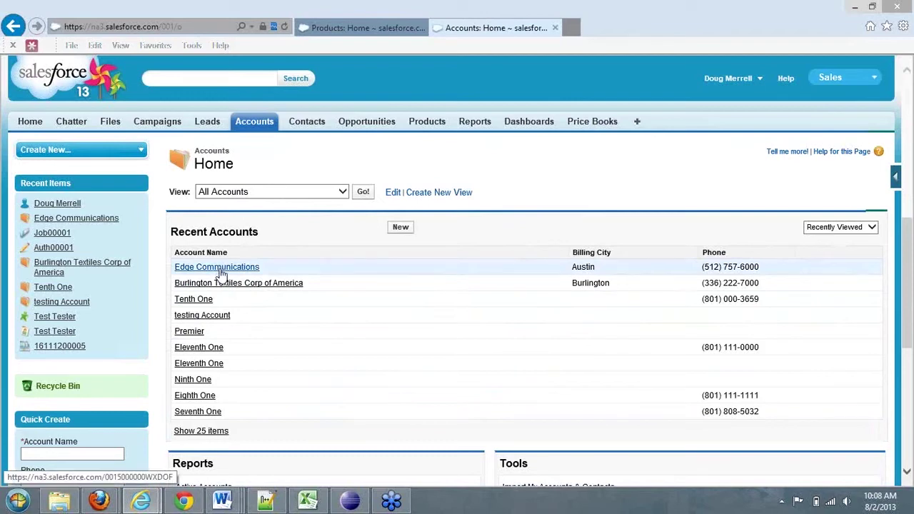
click(221, 271)
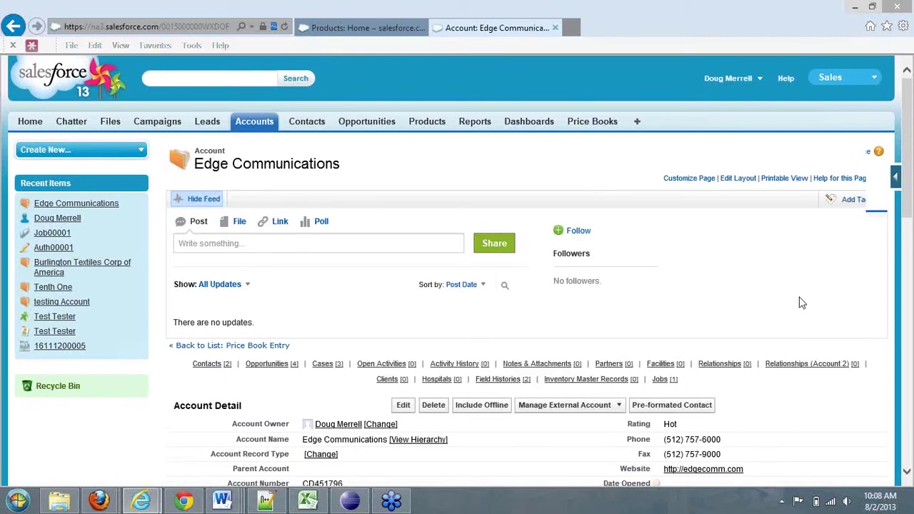
mouse_move(267, 363)
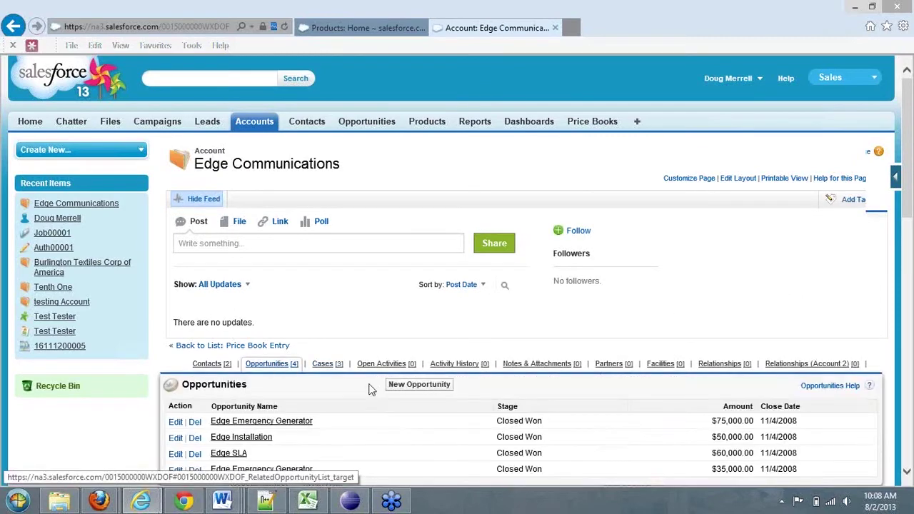
click(418, 384)
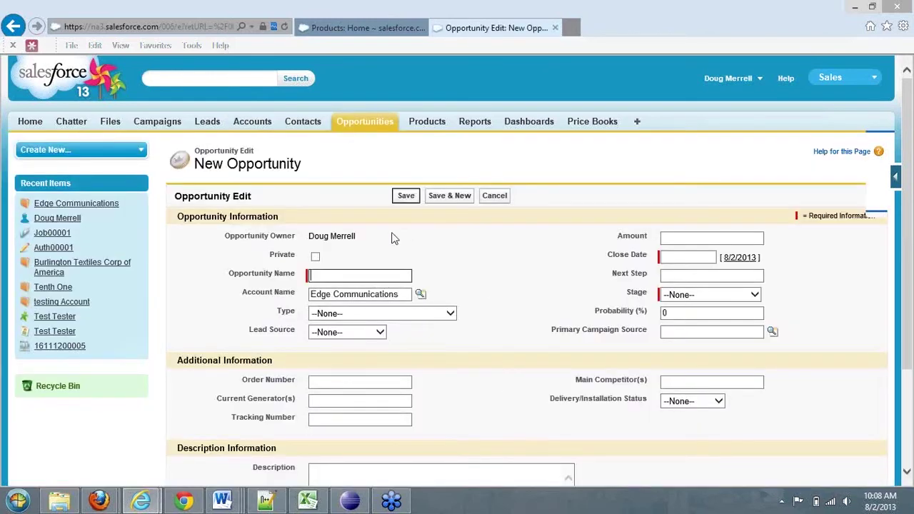
- Name the opportunity Test Opp, set its close date to 8/15/2013 and its stage to Needs Analysis, and save it
click(339, 275)
text(Test)
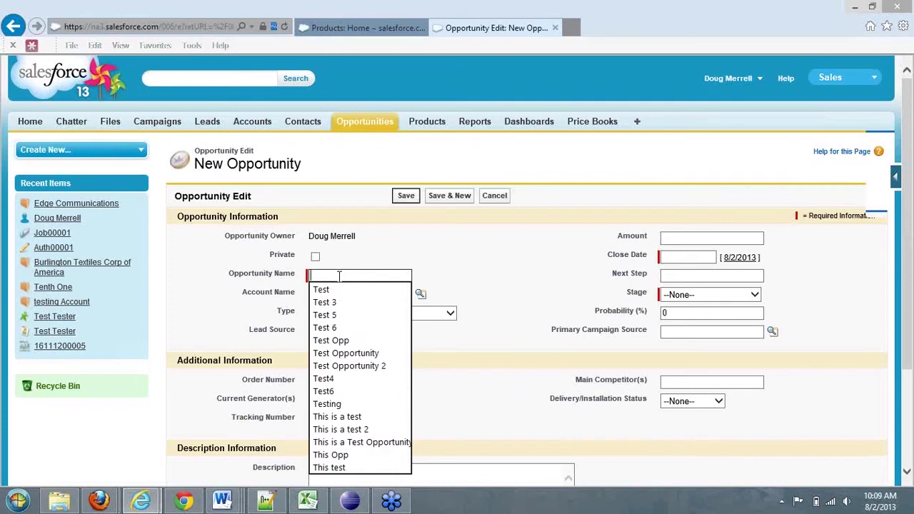
text( O)
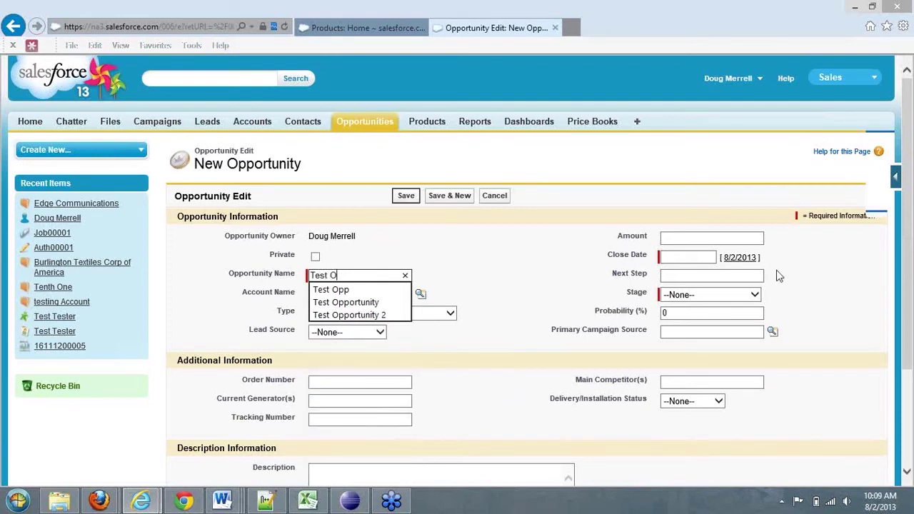
text(pp)
click(688, 259)
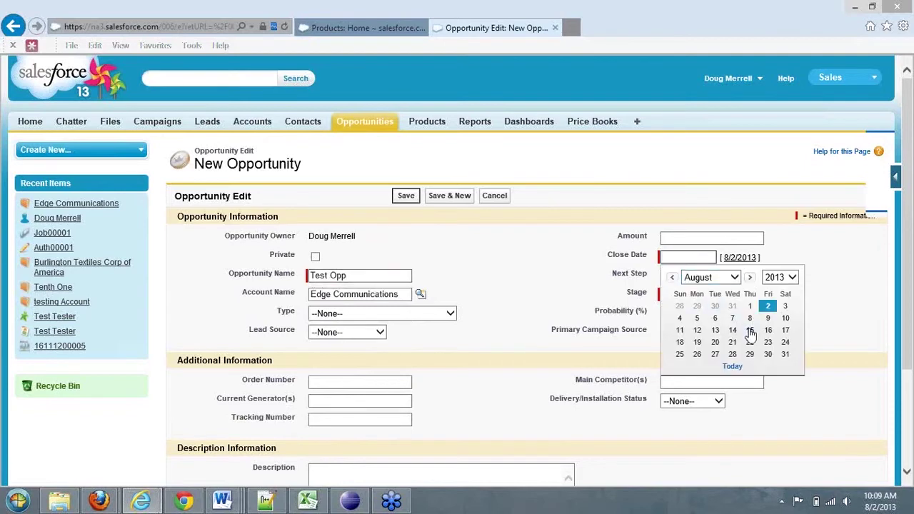
click(751, 332)
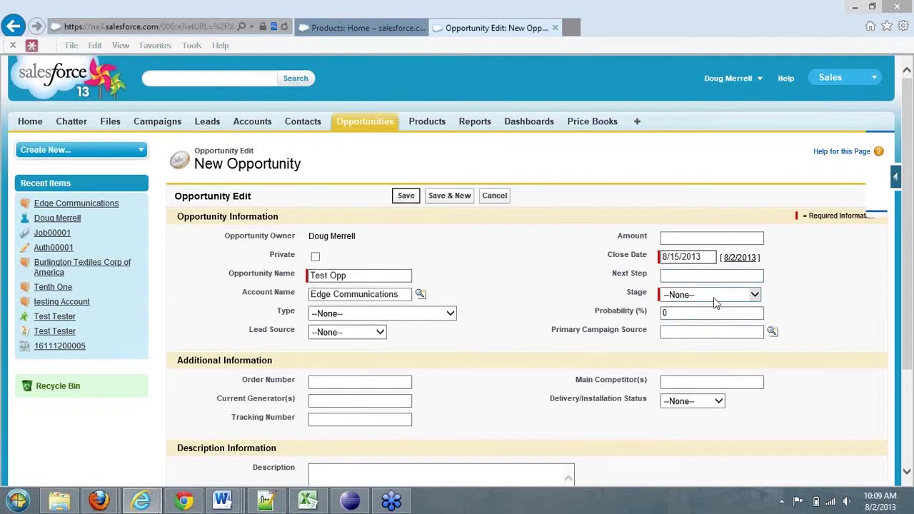
click(714, 295)
click(716, 330)
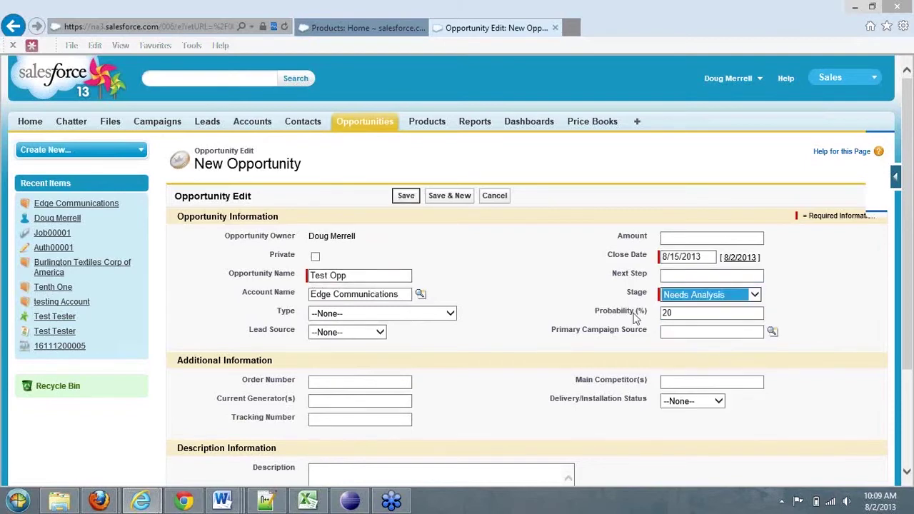
click(404, 197)
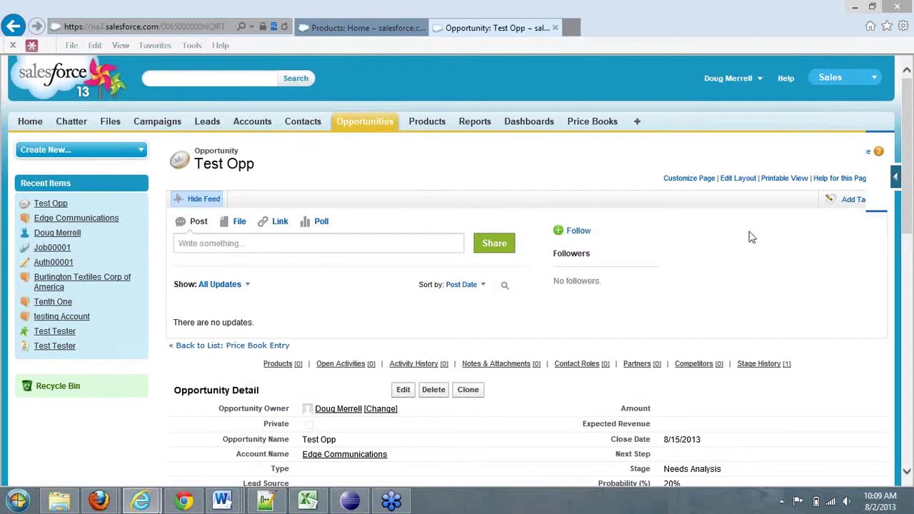
- Set the Test Opp opportunity's amount to 10000.00 and save the change
scroll(750, 237, down, 2)
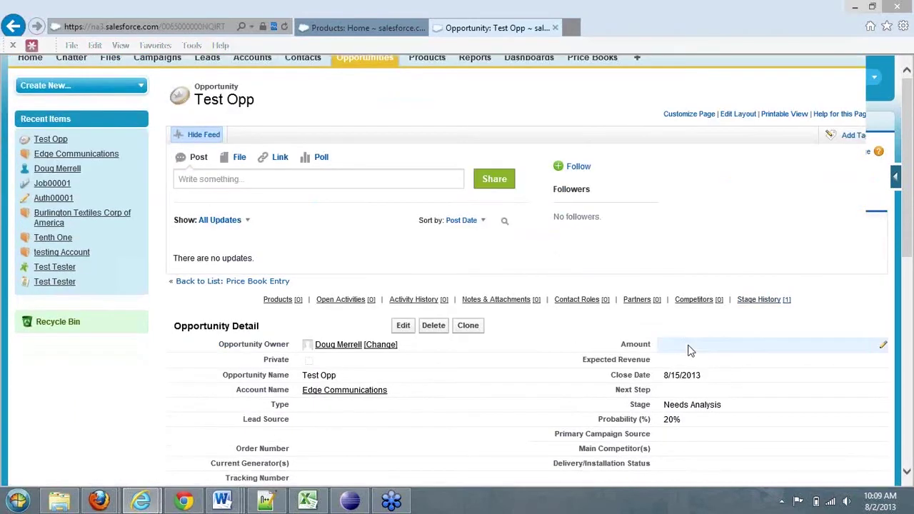
double_click(687, 345)
text(1000)
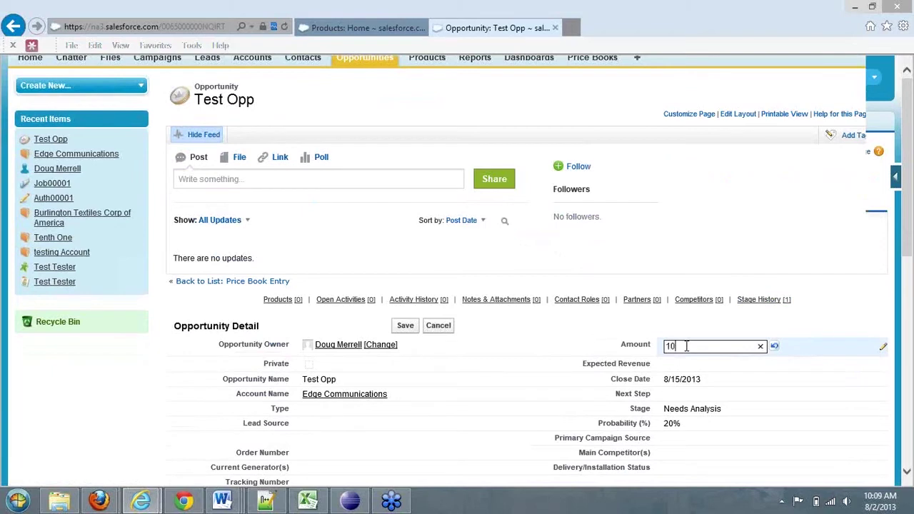
text(0.00)
click(405, 326)
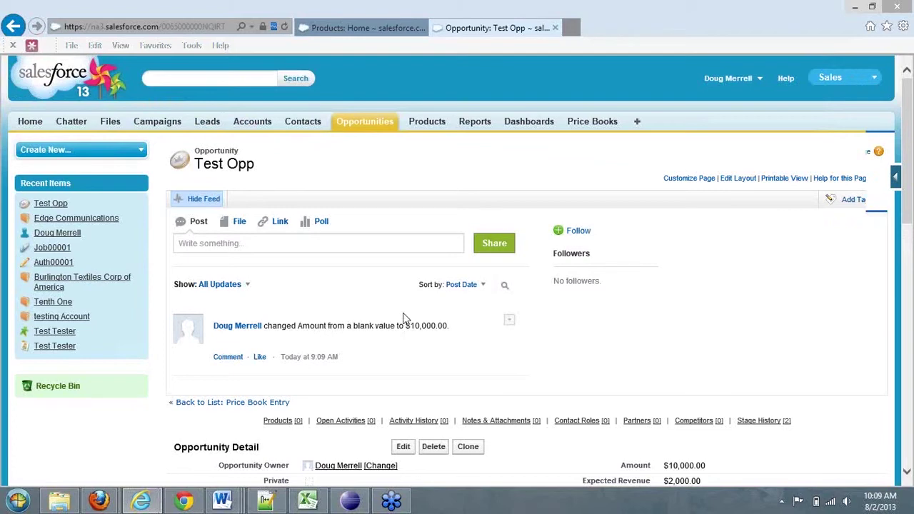
- Hide the Chatter feed on the Test Opp opportunity
mouse_move(289, 431)
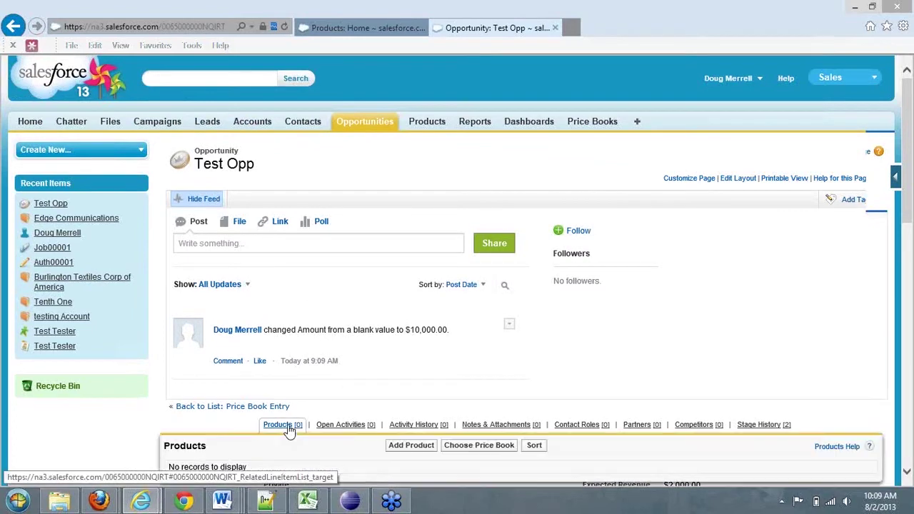
scroll(341, 250, down, 3)
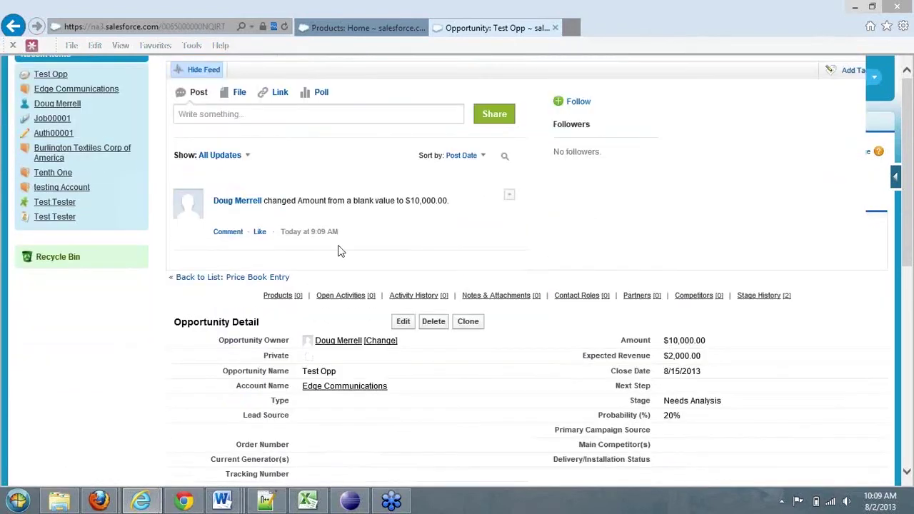
scroll(231, 241, up, 3)
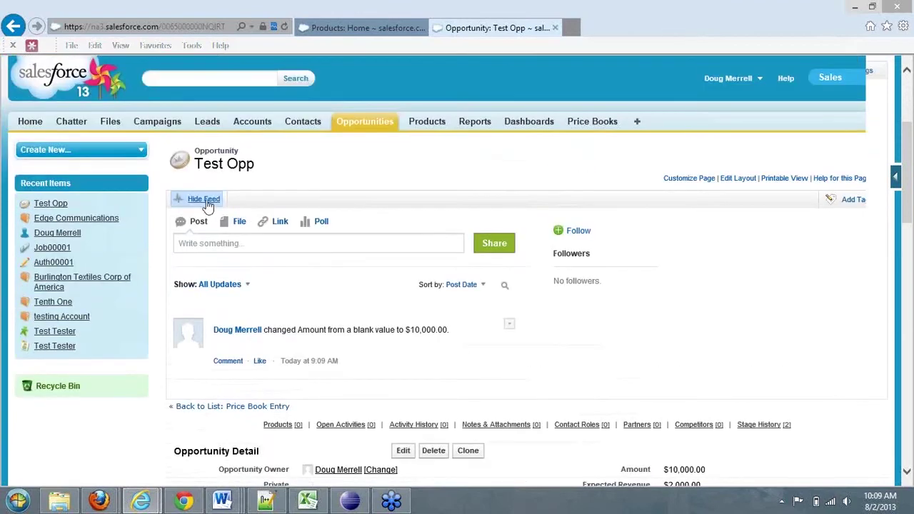
click(205, 200)
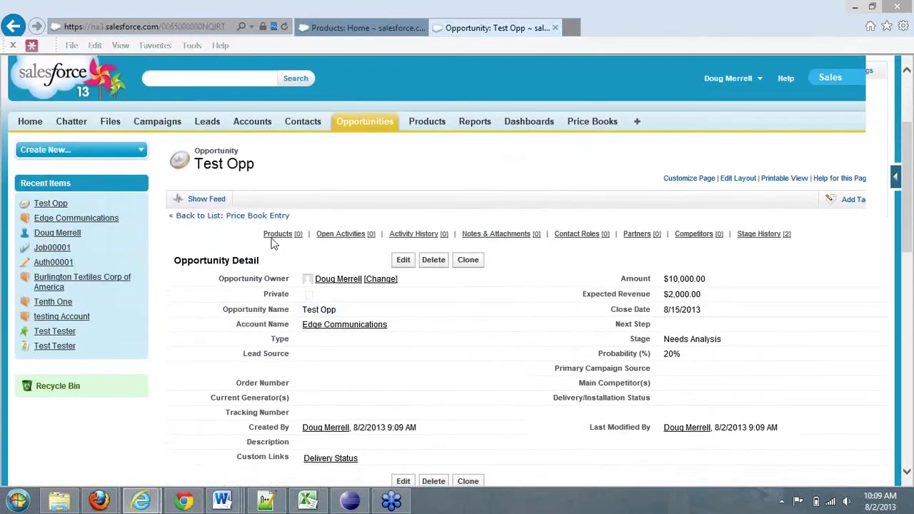
- Start adding products to Test Opp and assign it the Premier Price Book
mouse_move(276, 233)
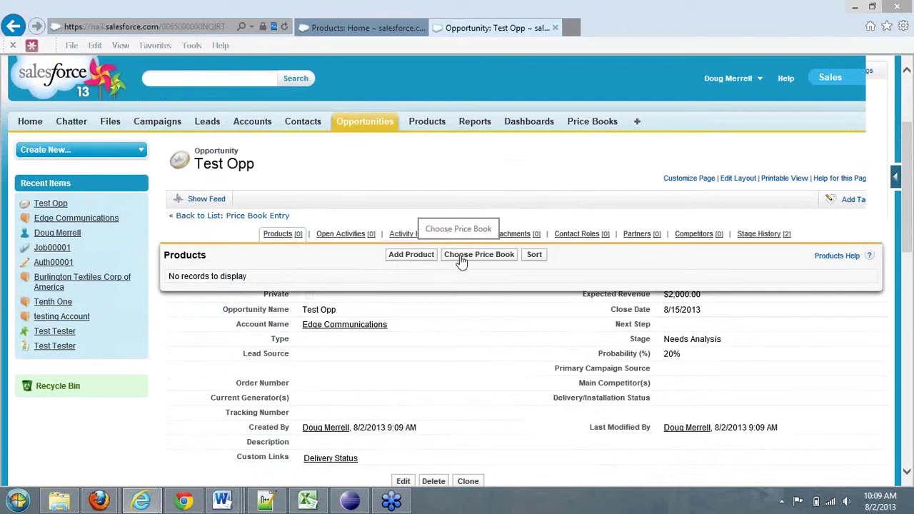
click(400, 259)
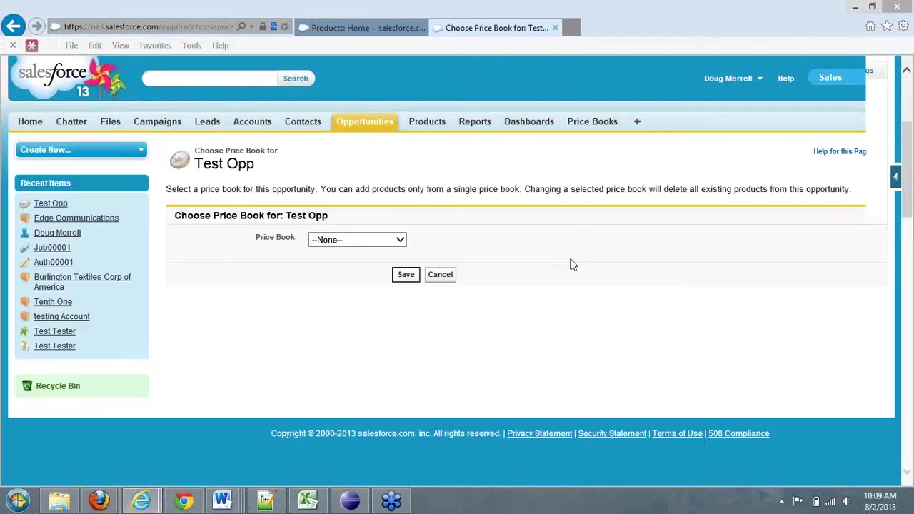
click(401, 240)
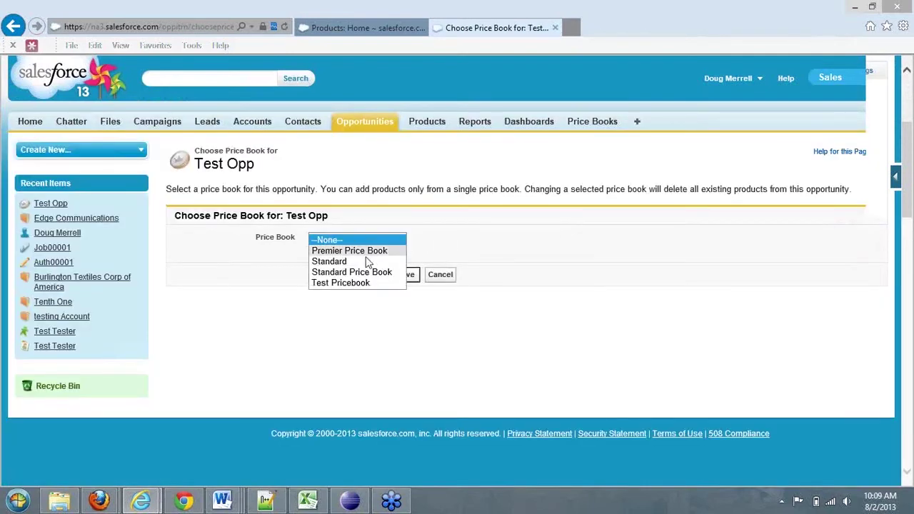
click(349, 250)
click(406, 277)
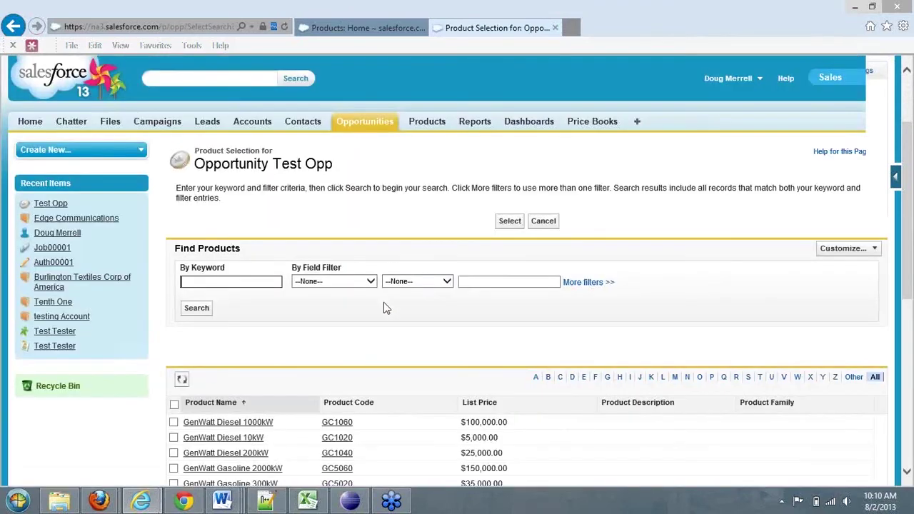
- Select GenWatt Gasoline 2000kW, 300kW and 750kW as the products to add to the opportunity
scroll(272, 350, down, 2)
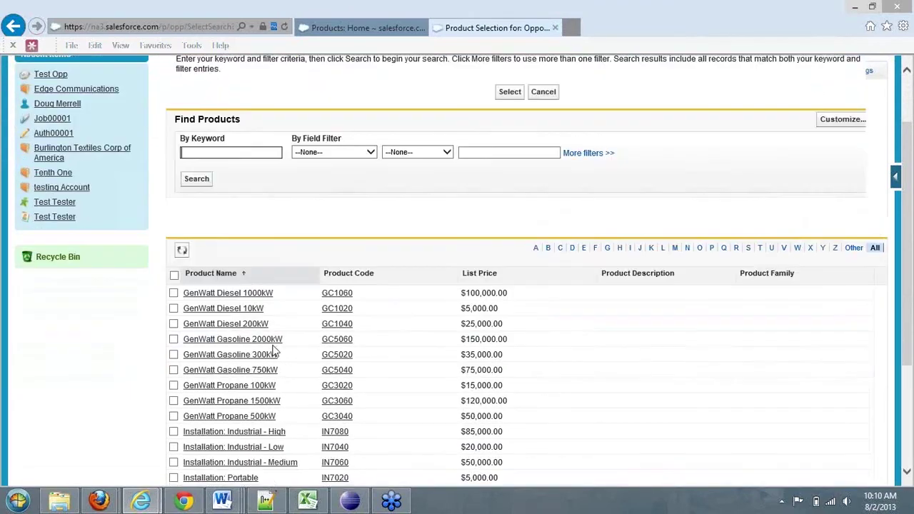
click(174, 340)
click(174, 354)
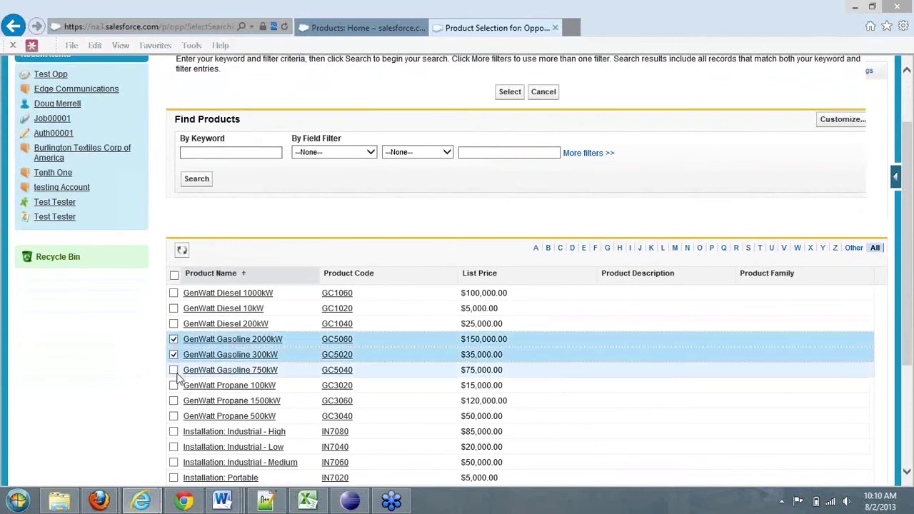
click(173, 370)
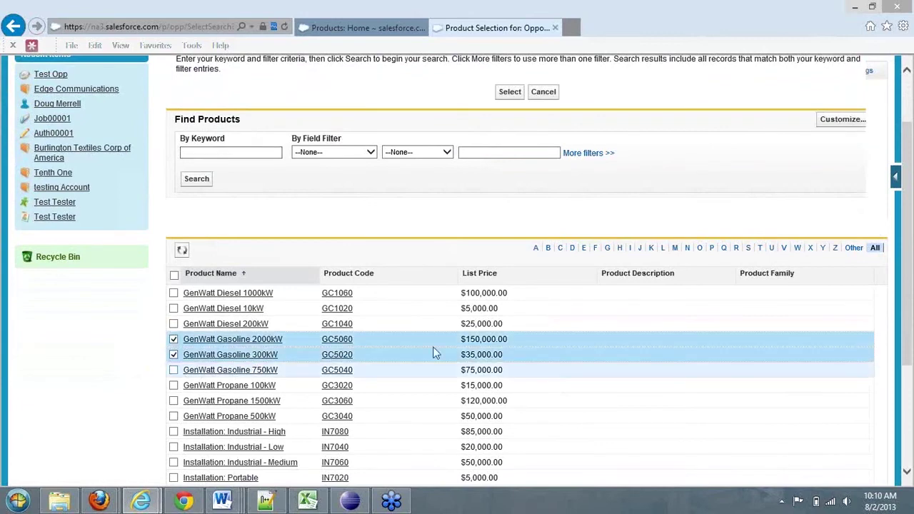
click(510, 93)
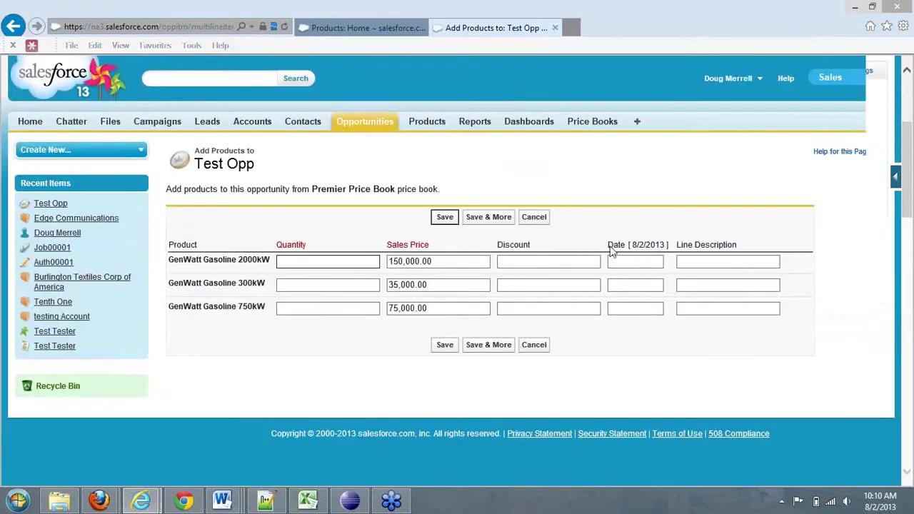
- Enter a quantity of 1 for GenWatt Gasoline 2000kW, 2 for the 300kW and 1 for the 750kW
drag(457, 261, 390, 263)
drag(439, 284, 390, 286)
drag(440, 308, 389, 300)
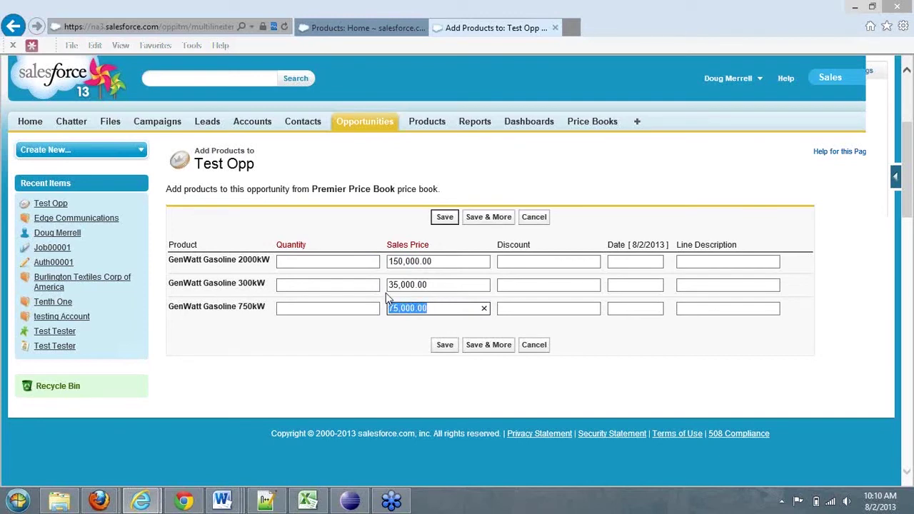
click(313, 260)
text(1)
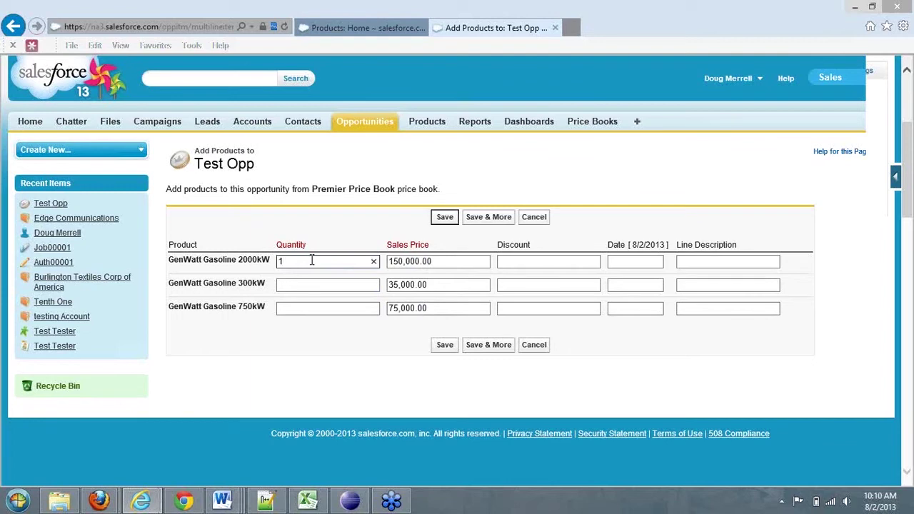
click(300, 284)
text(2)
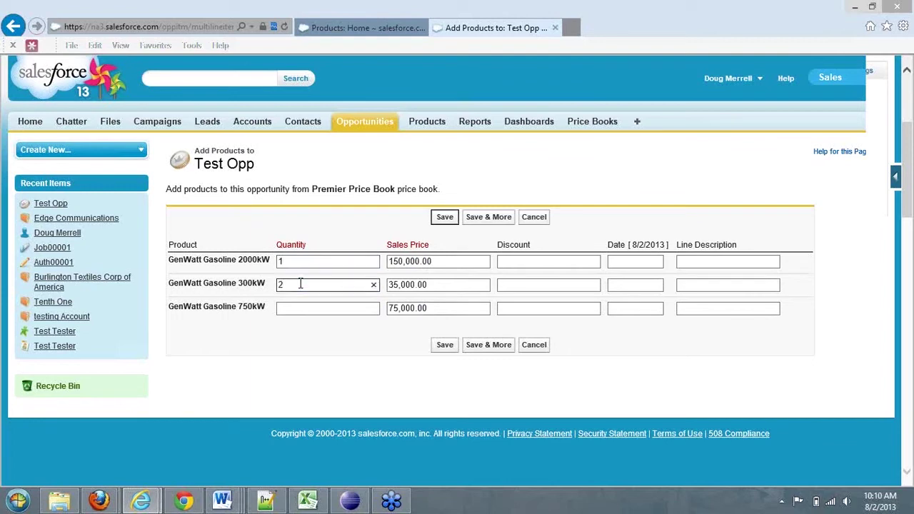
click(303, 309)
text(1)
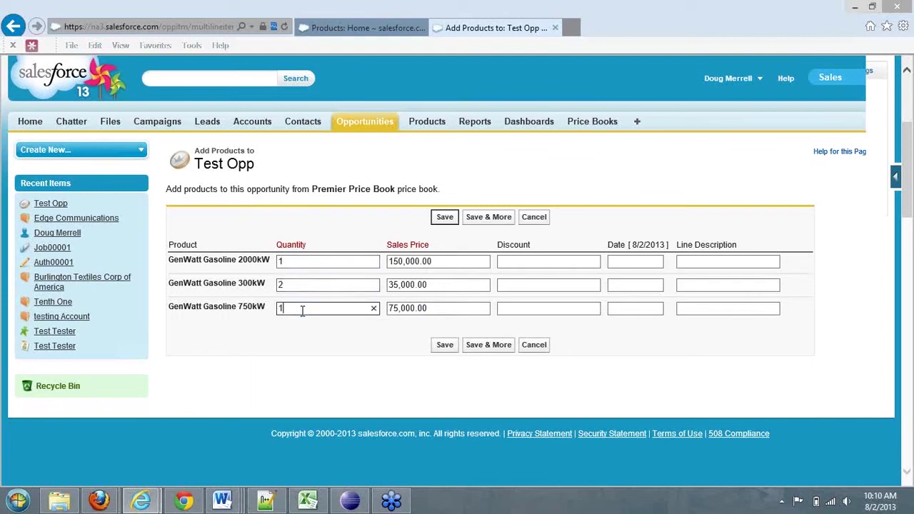
- Try to save the product lines with a discount of 5000 on GenWatt Gasoline 2000kW
click(519, 262)
click(536, 286)
click(534, 311)
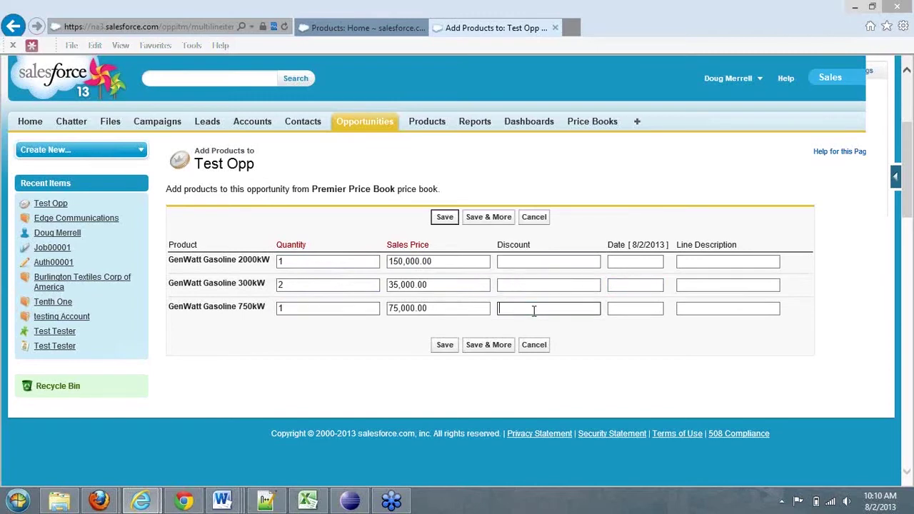
click(515, 263)
text(5000)
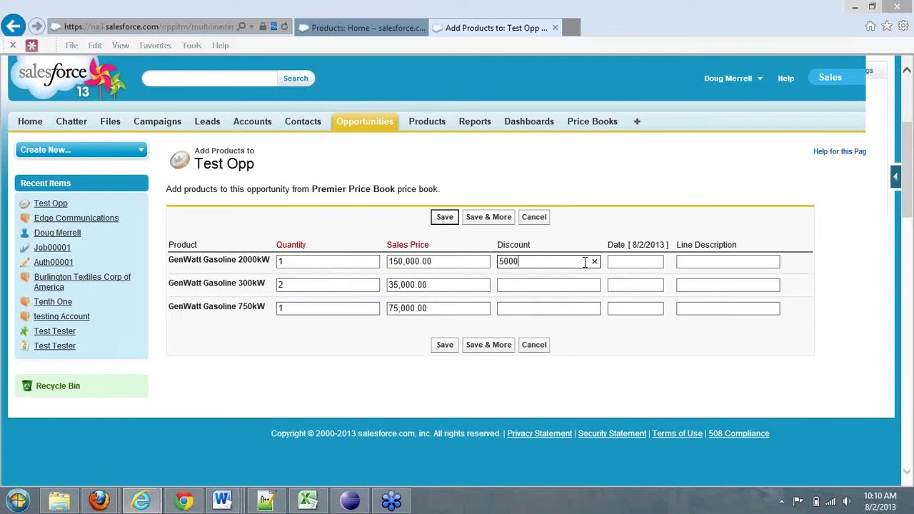
click(628, 263)
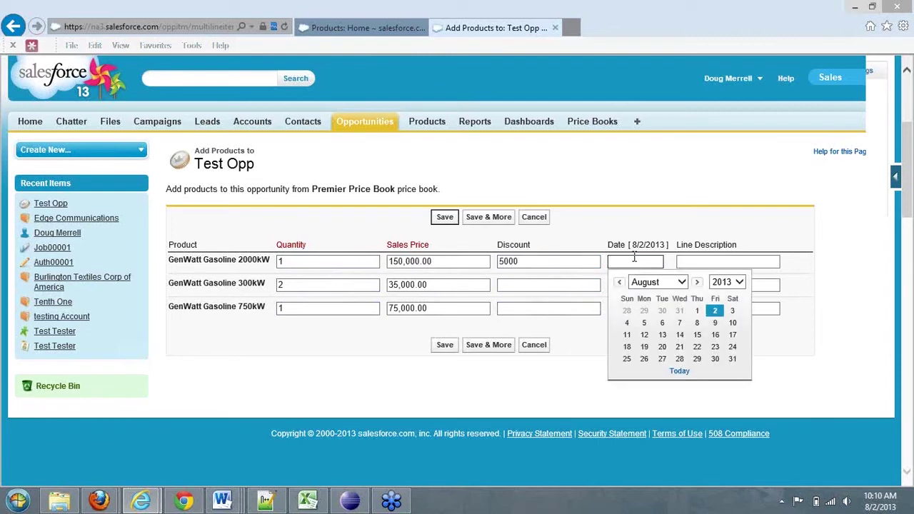
click(736, 191)
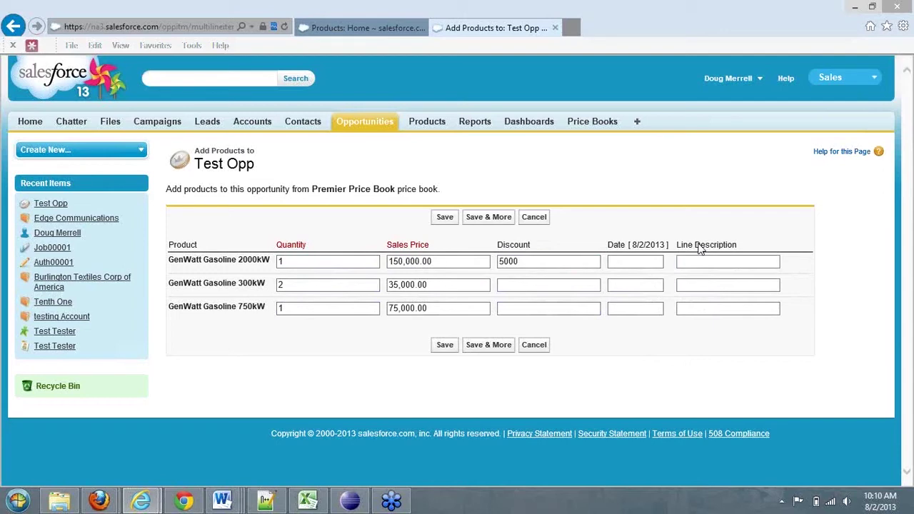
click(736, 286)
click(445, 345)
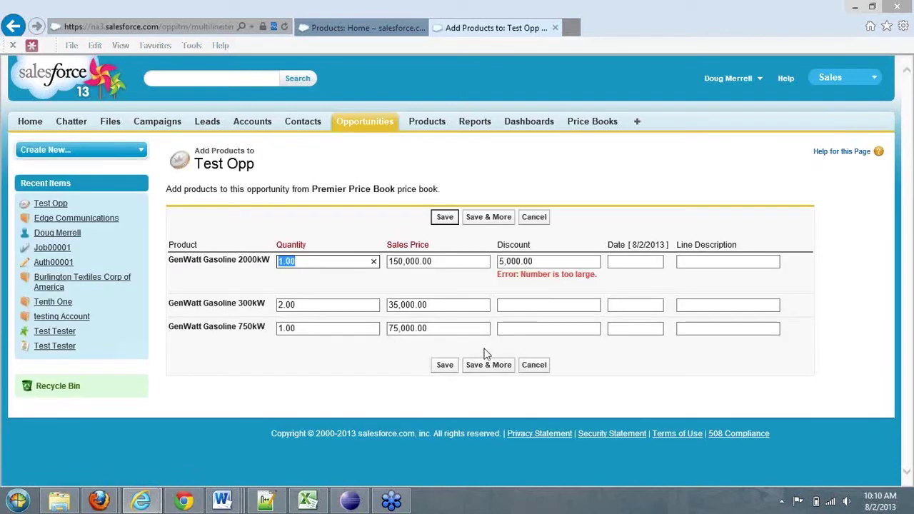
- Clear the discount on GenWatt Gasoline 2000kW and save the products to the opportunity
drag(543, 261, 491, 268)
key(BackSpace)
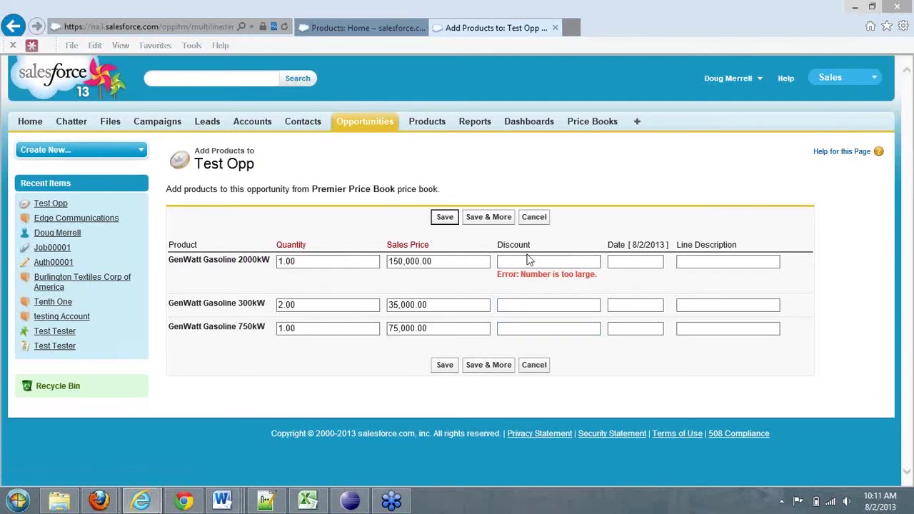
click(444, 366)
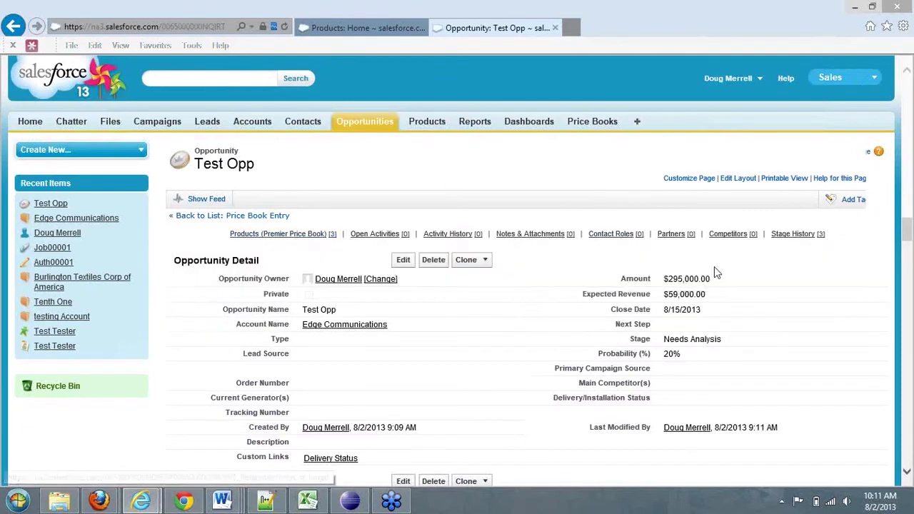
- Examine the amount and the probability in the Test Opp opportunity details
drag(711, 280, 671, 282)
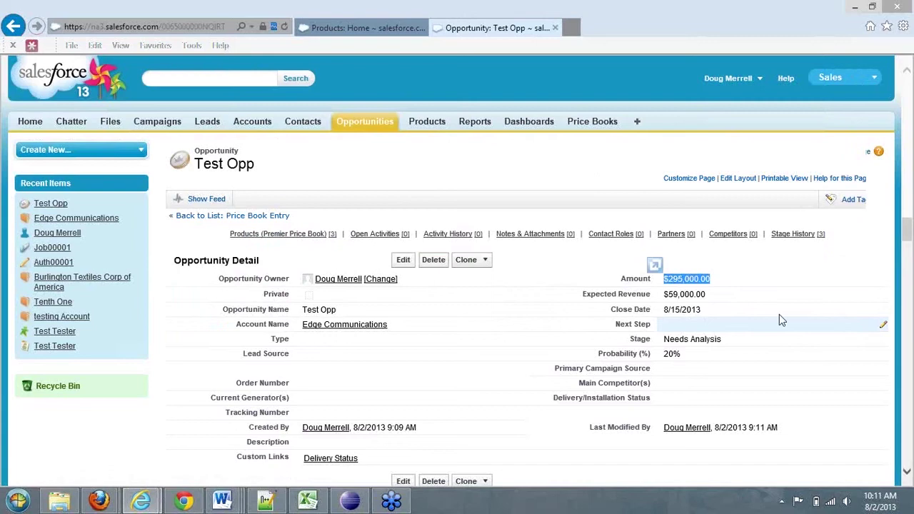
mouse_move(276, 244)
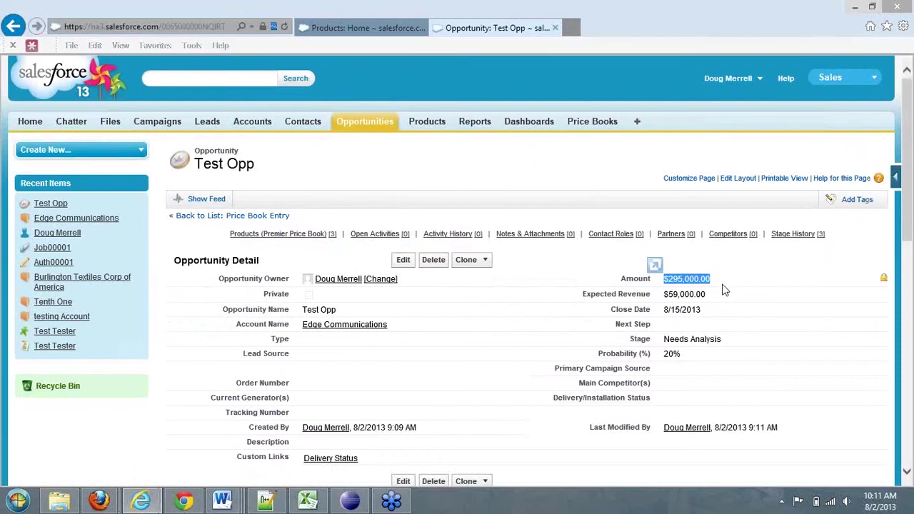
click(677, 363)
double_click(677, 362)
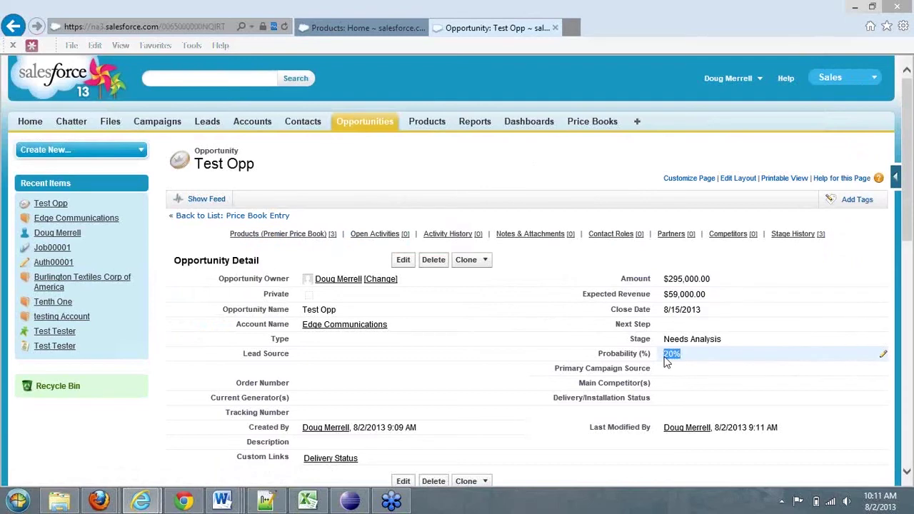
- Compare the expected revenue with the total amount in the Test Opp opportunity details
drag(706, 294, 672, 302)
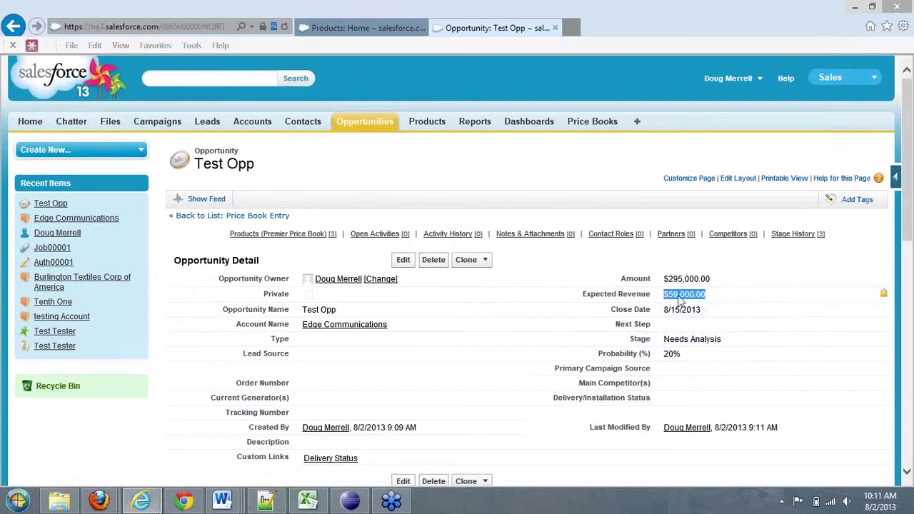
drag(711, 279, 668, 290)
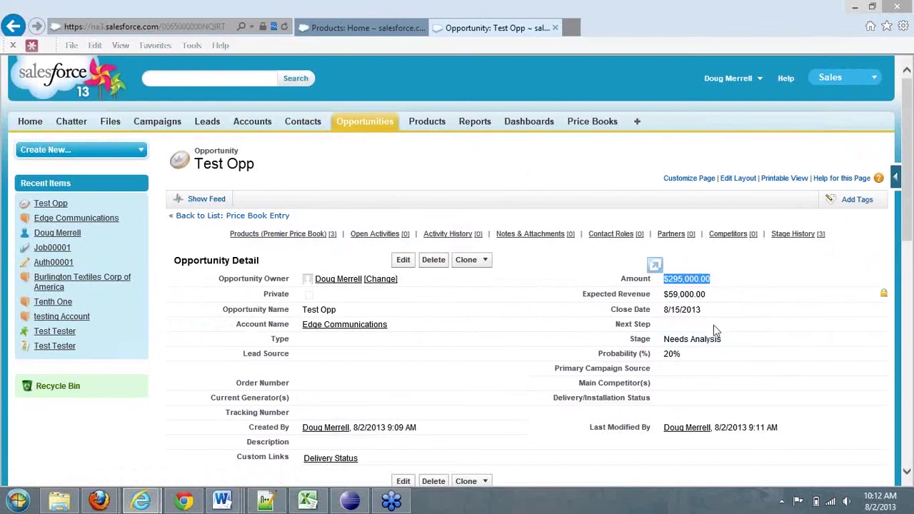
- Change the Test Opp opportunity's stage to Closed Won and save the record
double_click(738, 345)
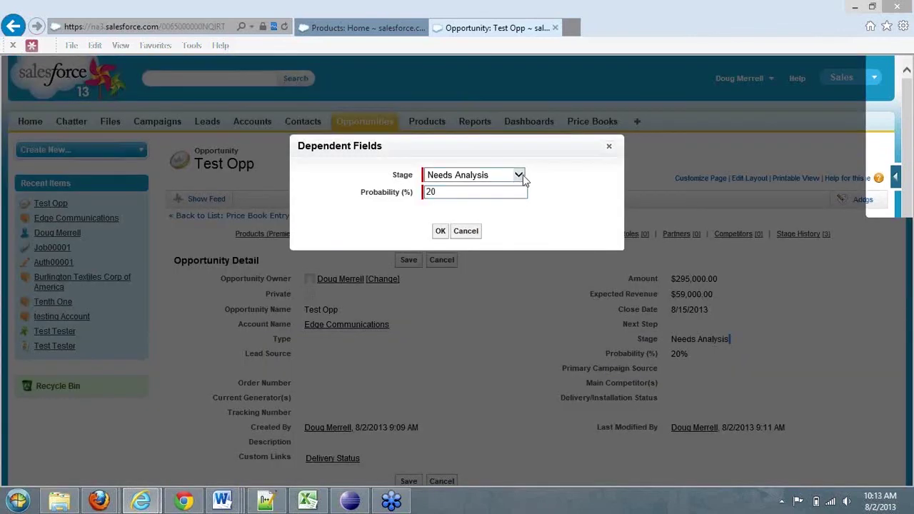
click(523, 175)
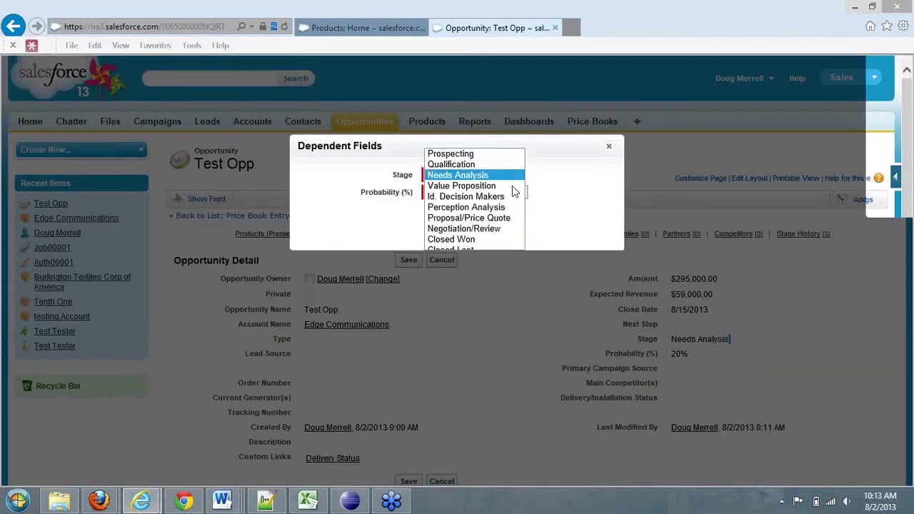
click(449, 240)
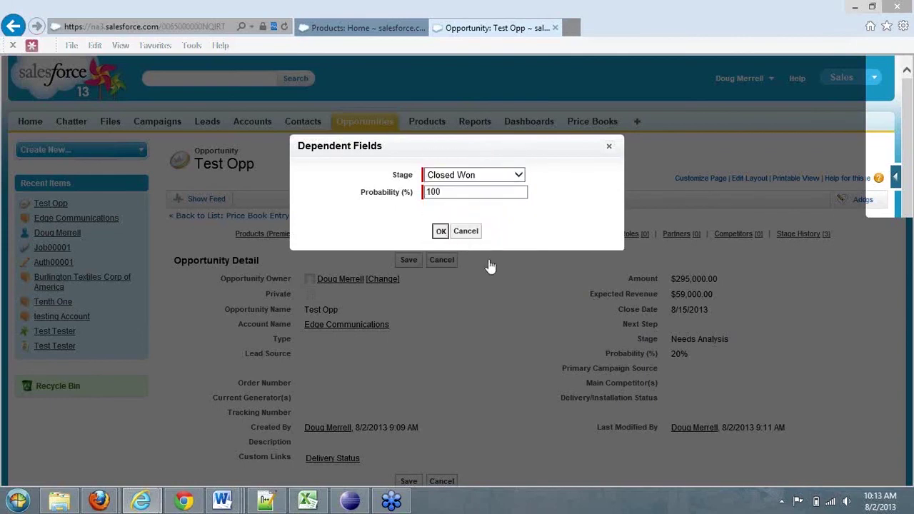
key(Return)
click(406, 262)
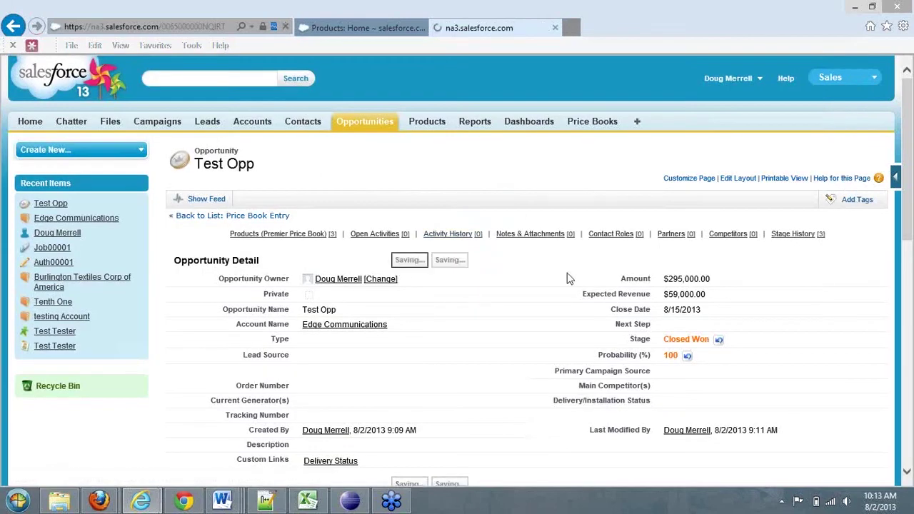